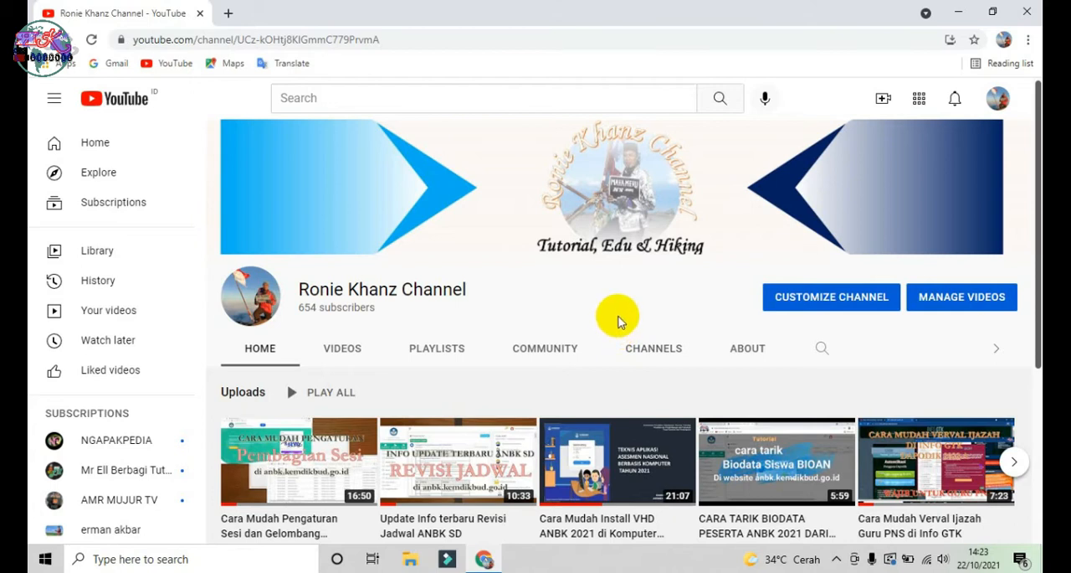
Step: Look through the YouTube channel's home page and its list of uploaded videos
scroll(618, 325, "down", 1)
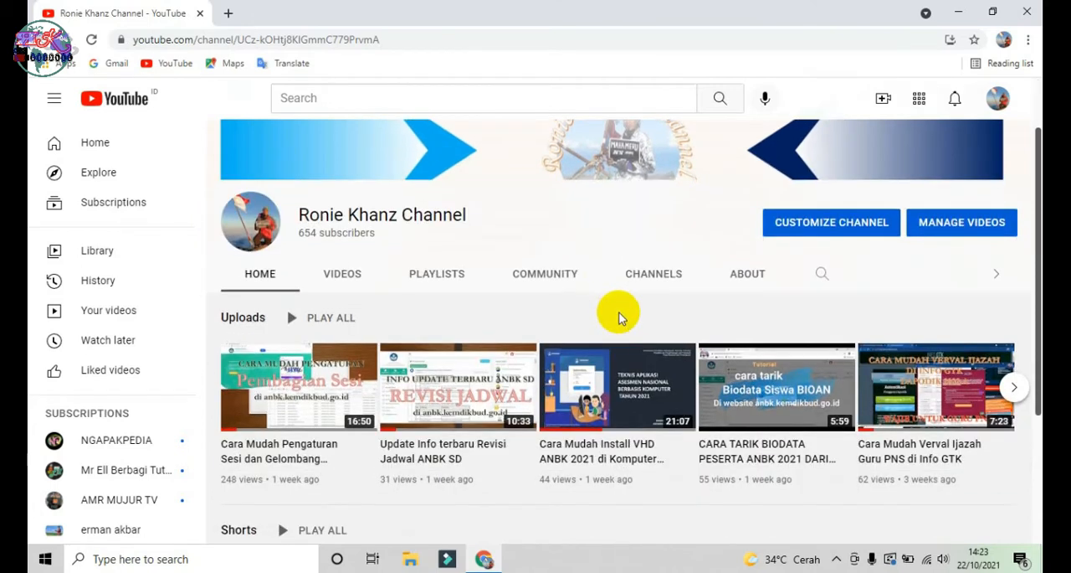
scroll(620, 316, "up", 1)
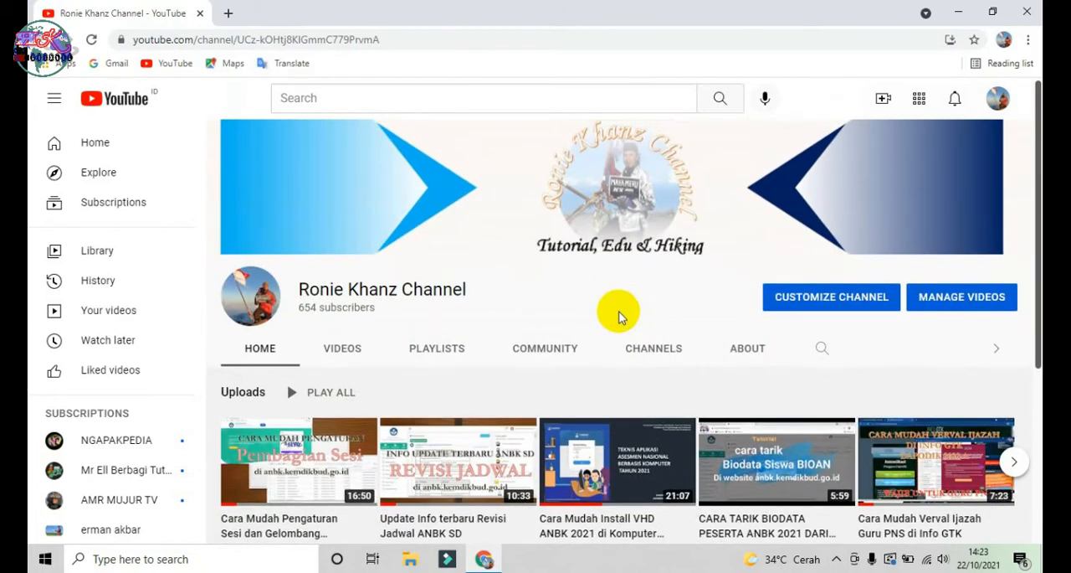
scroll(619, 317, "down", 3)
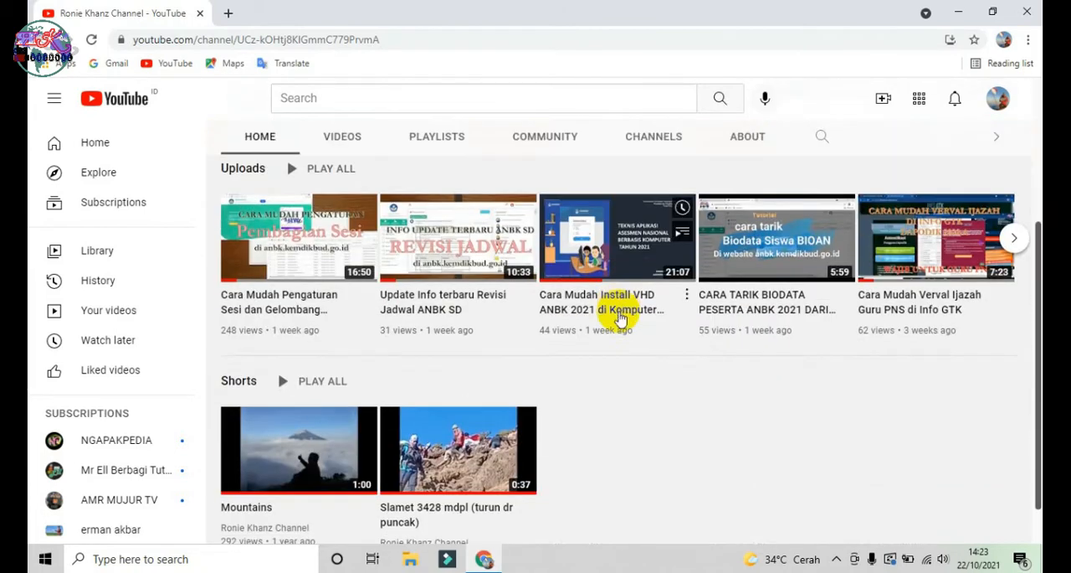
scroll(617, 306, "up", 2)
left_click(350, 276)
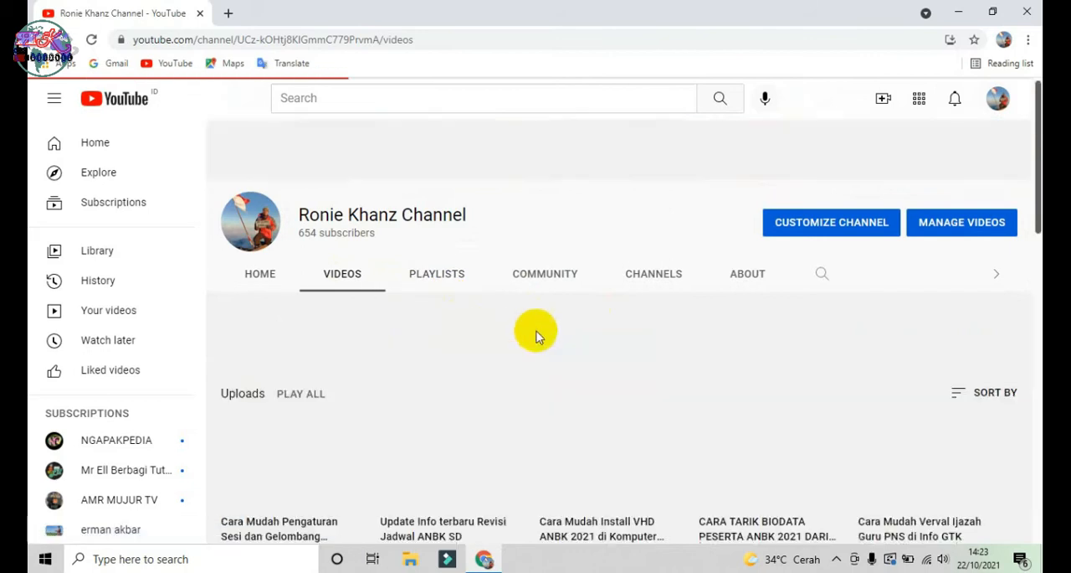
scroll(531, 339, "down", 1)
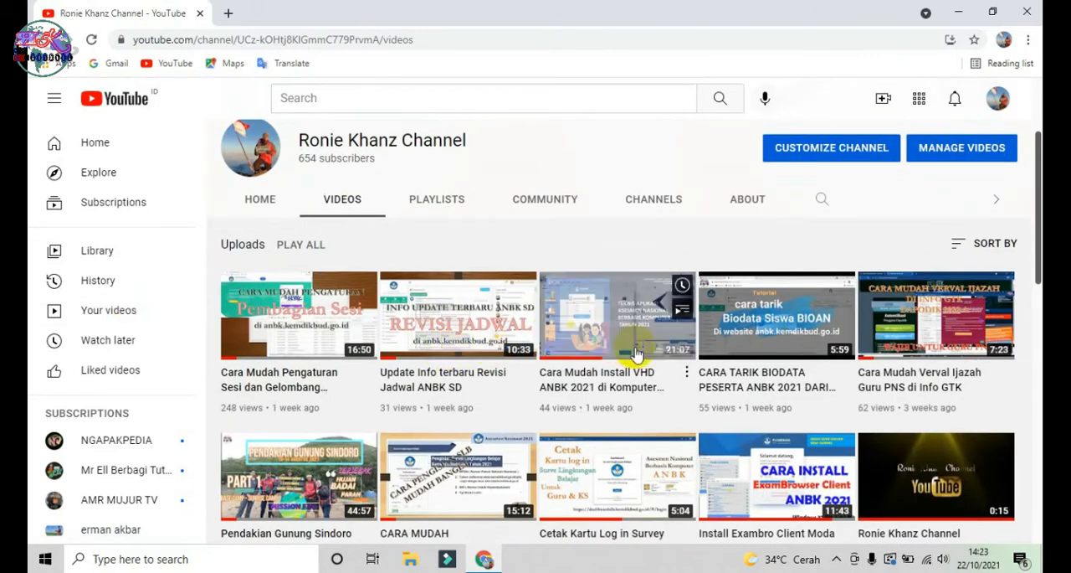
scroll(717, 371, "down", 1)
scroll(719, 371, "down", 5)
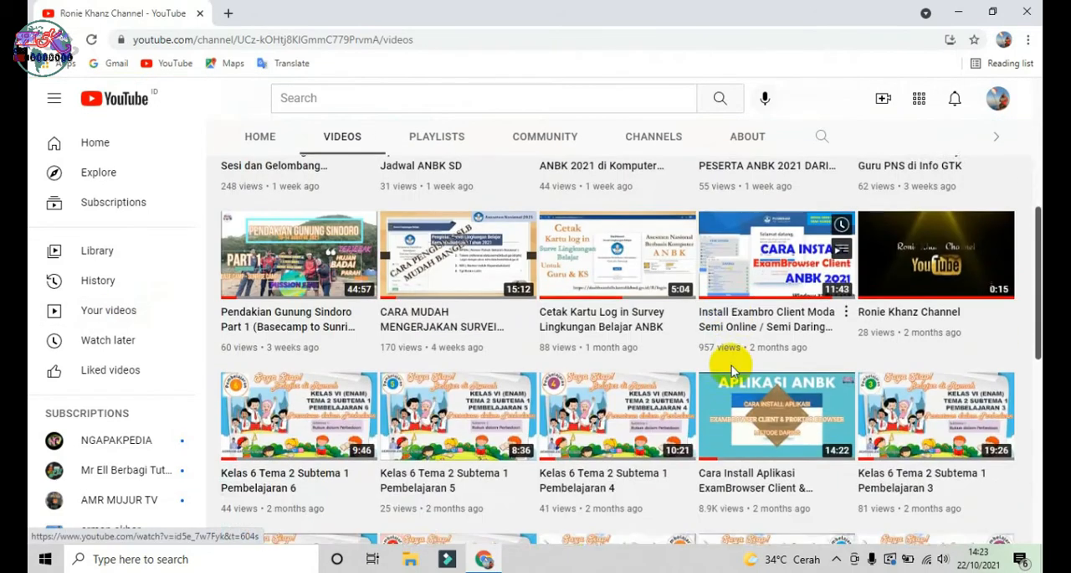
scroll(732, 370, "down", 8)
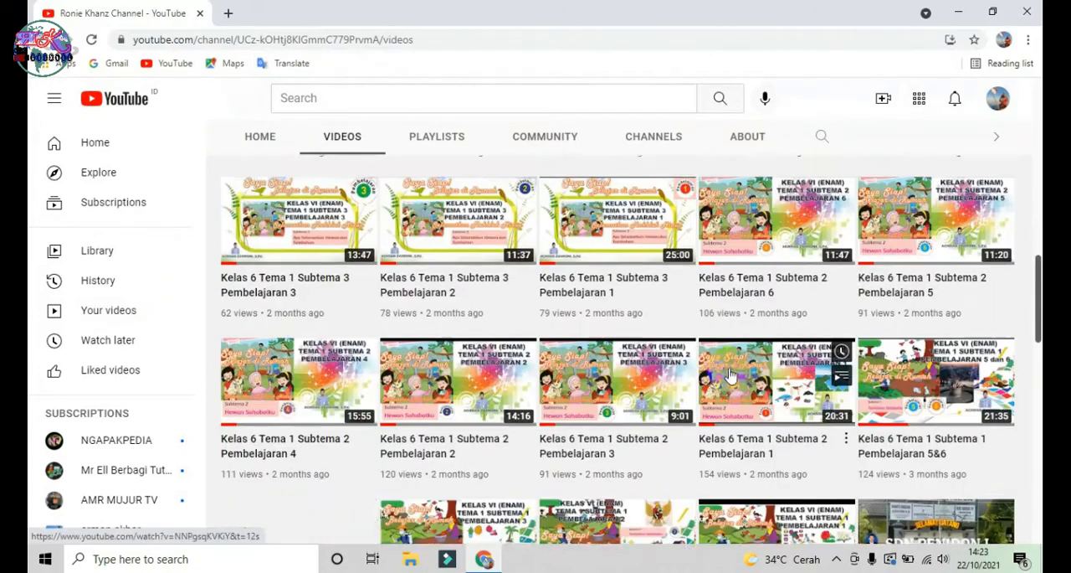
scroll(837, 423, "up", 15)
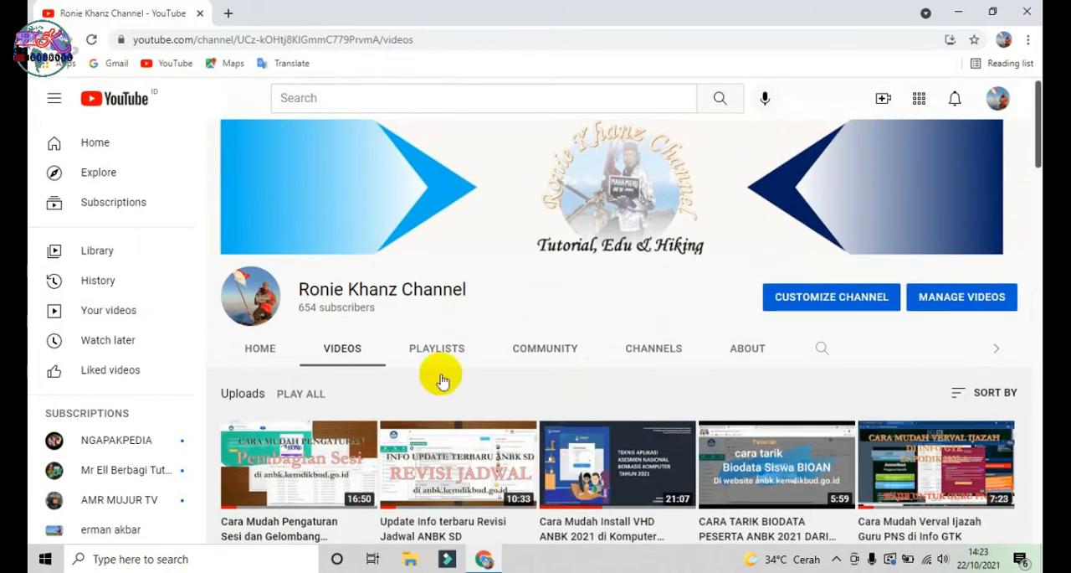
Step: Minimize the browser and launch Oracle VM VirtualBox from the desktop
left_click(958, 12)
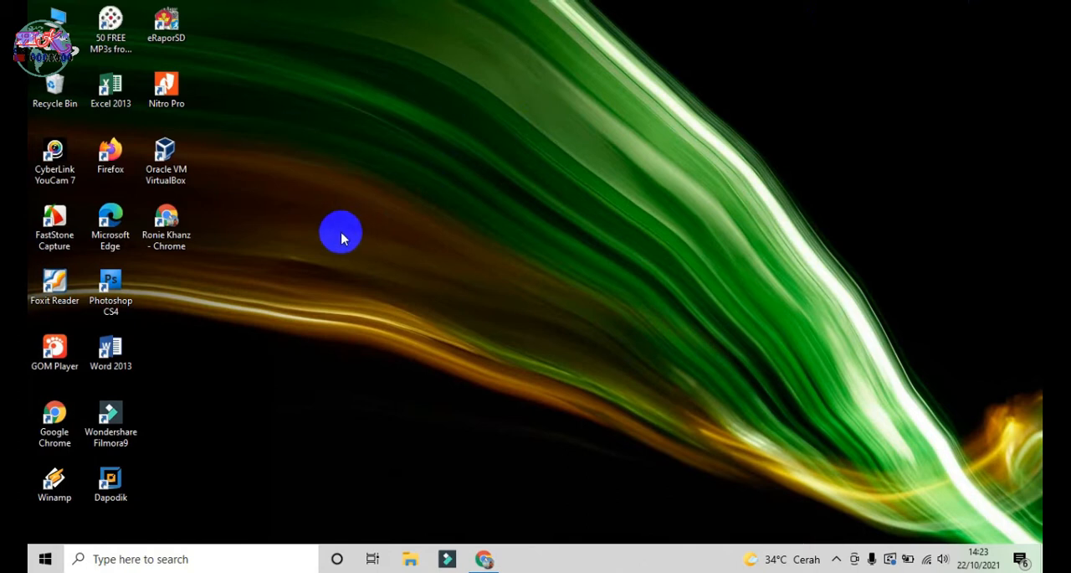
left_click(177, 176)
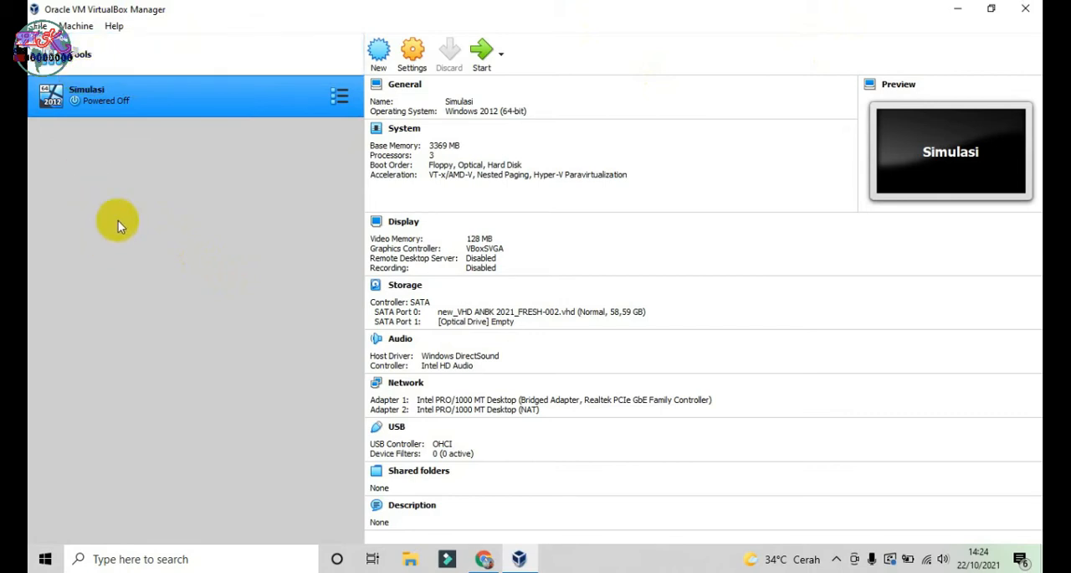
left_click(1013, 16)
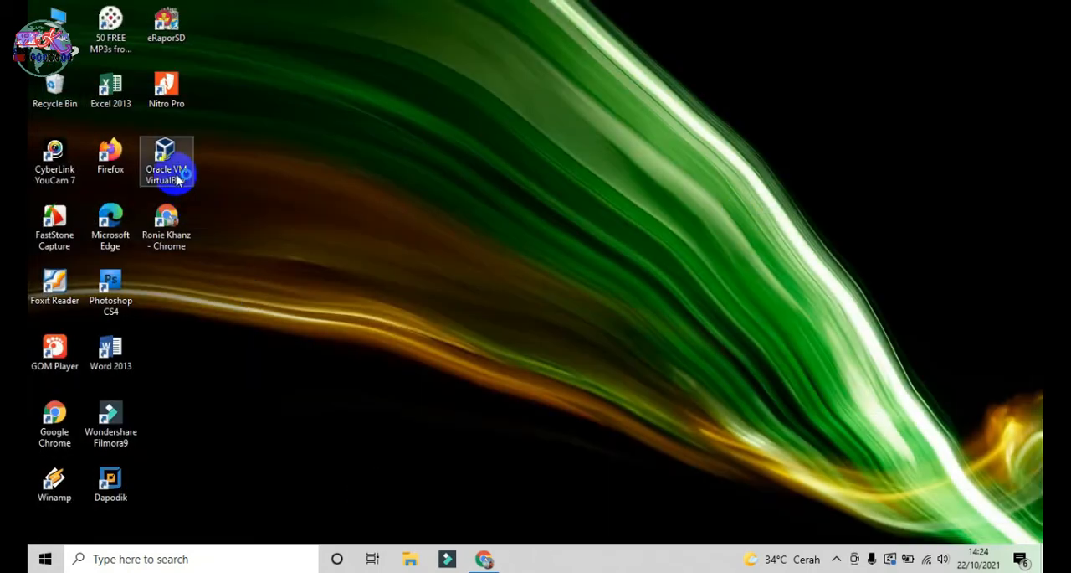
double_click(176, 180)
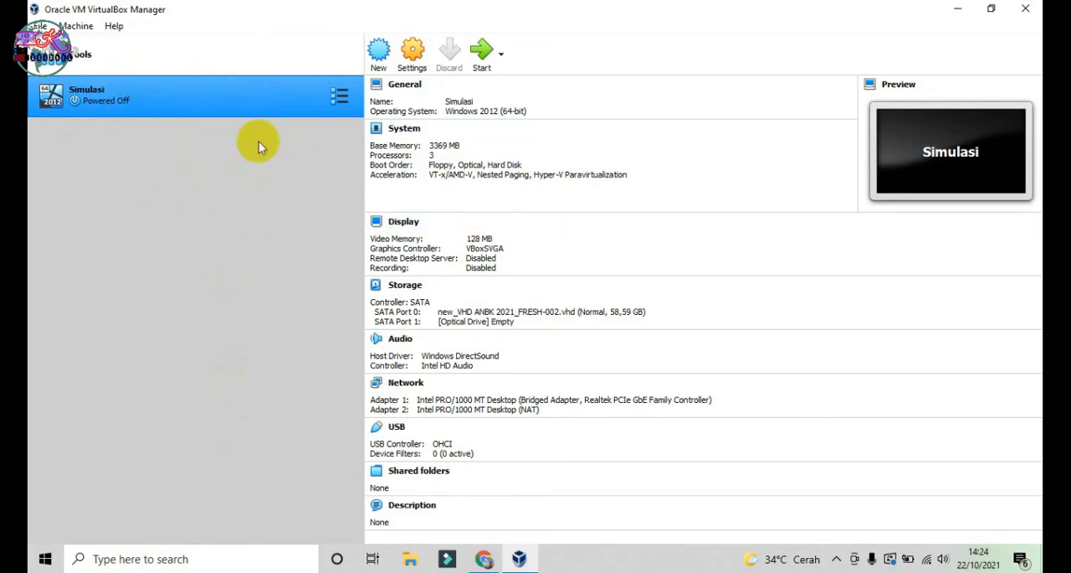
Step: Remove the Simulasi virtual machine from VirtualBox, choosing to delete all its files, and dismiss the resulting dialog
left_click(162, 99)
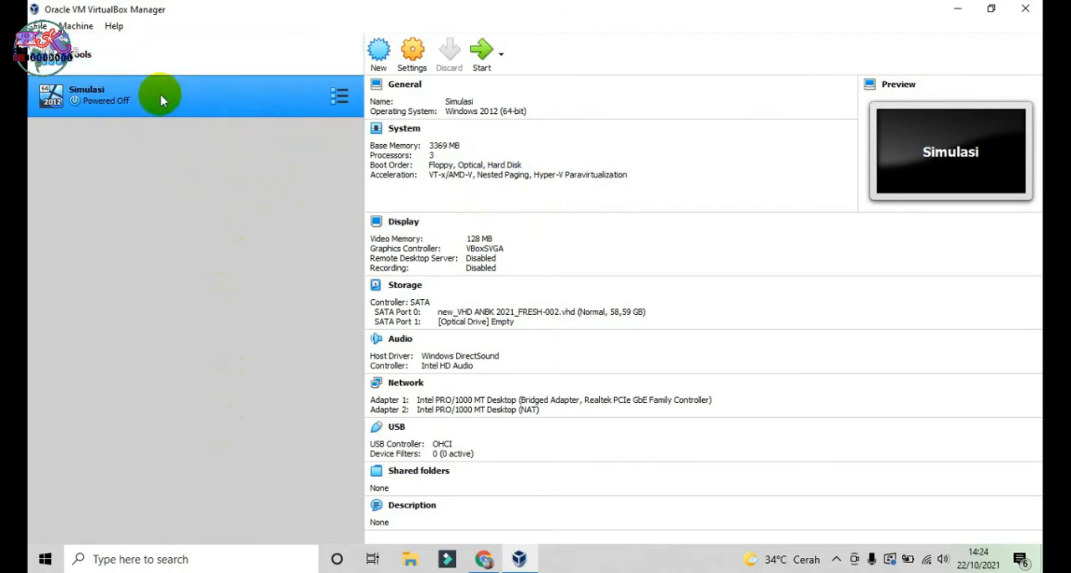
left_click(77, 29)
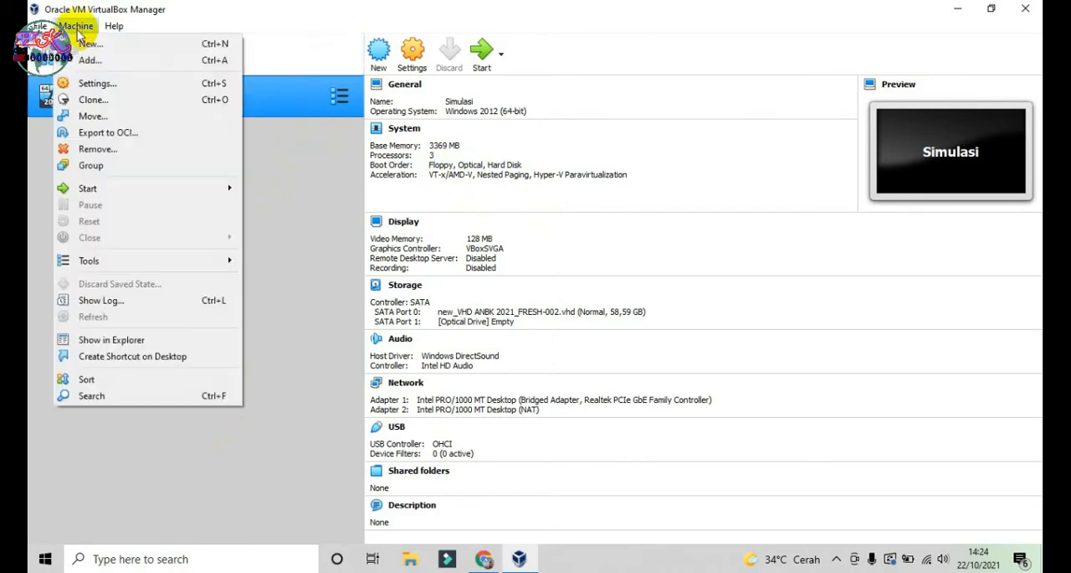
left_click(316, 185)
left_click(108, 95)
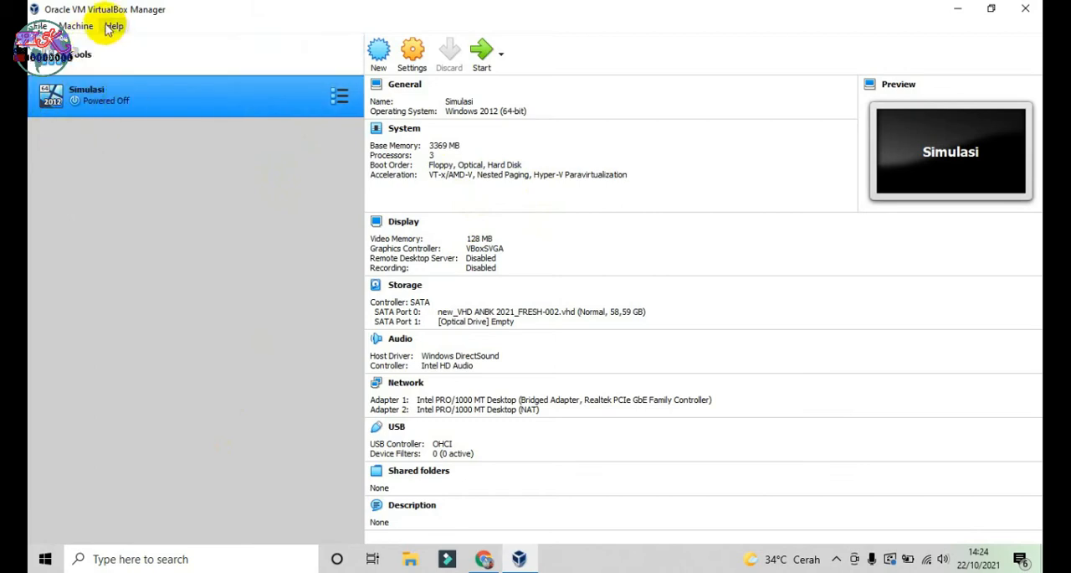
left_click(77, 27)
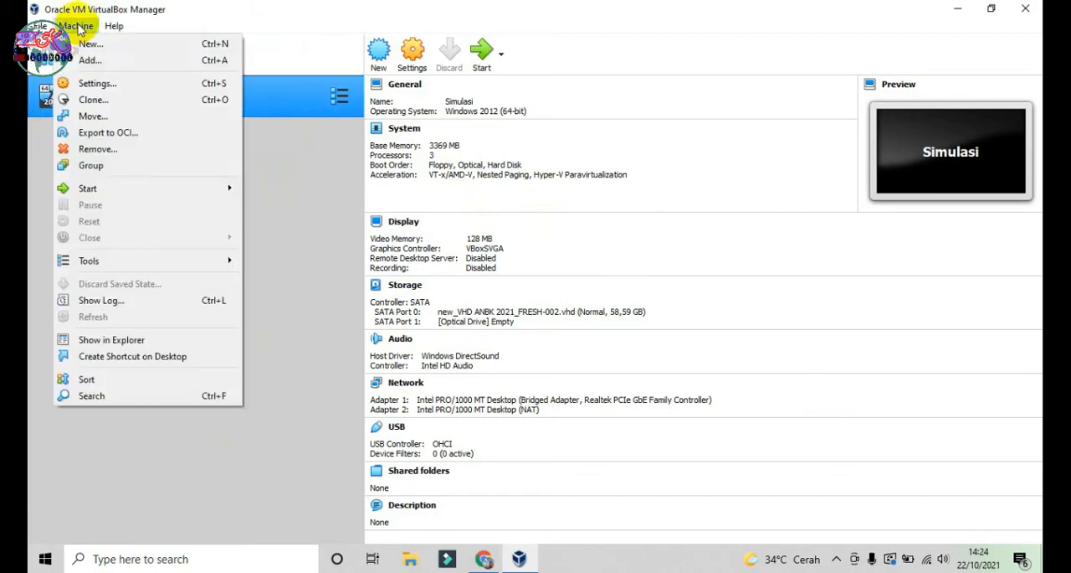
left_click(128, 153)
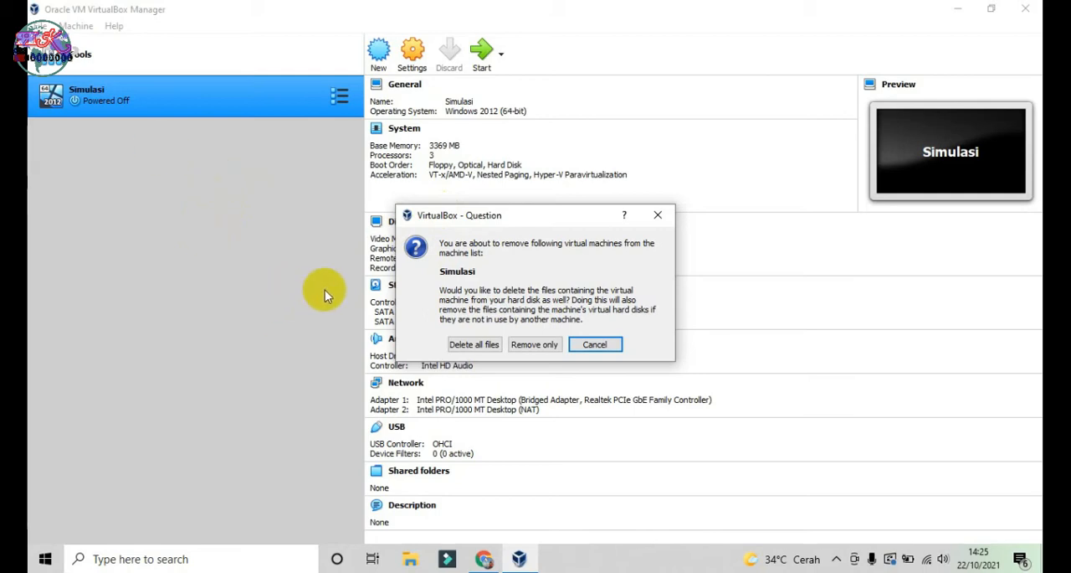
left_click(477, 351)
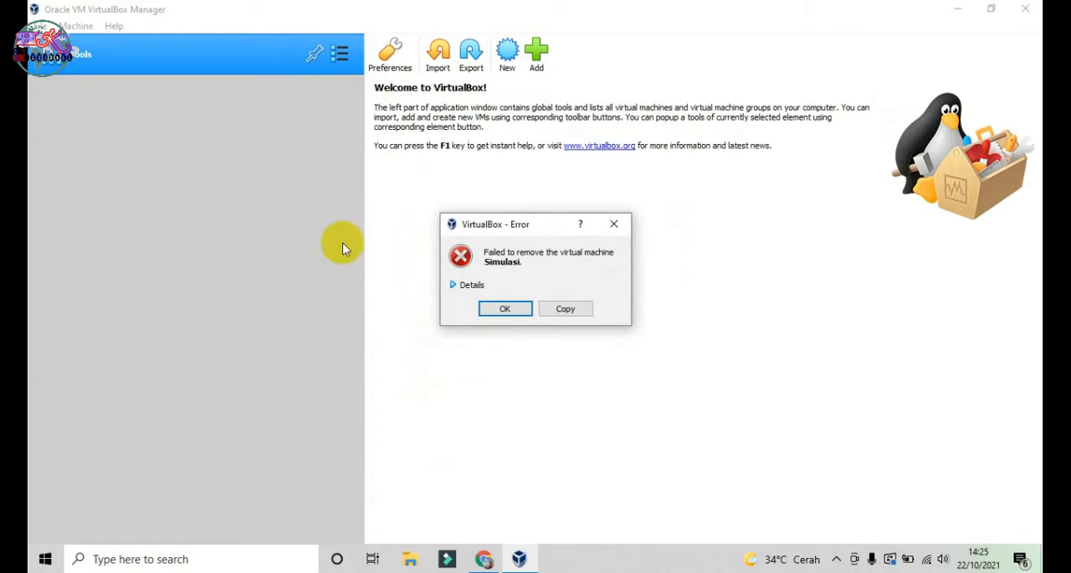
left_click(507, 310)
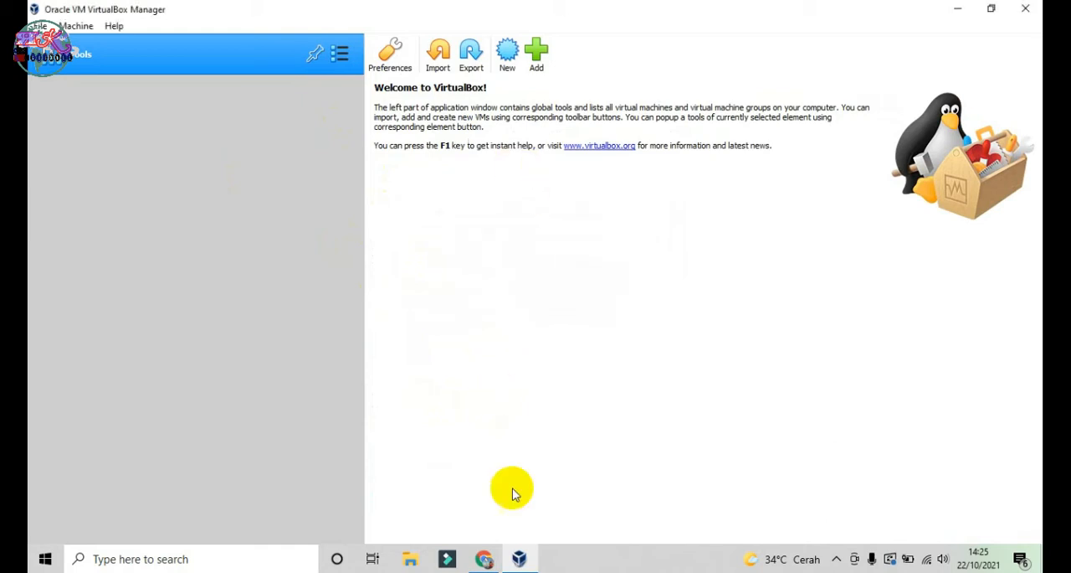
Step: In File Explorer, delete new_VHD ANBK 2021_FRESH-002 from the Acer (C:) drive with administrator permission
left_click(408, 561)
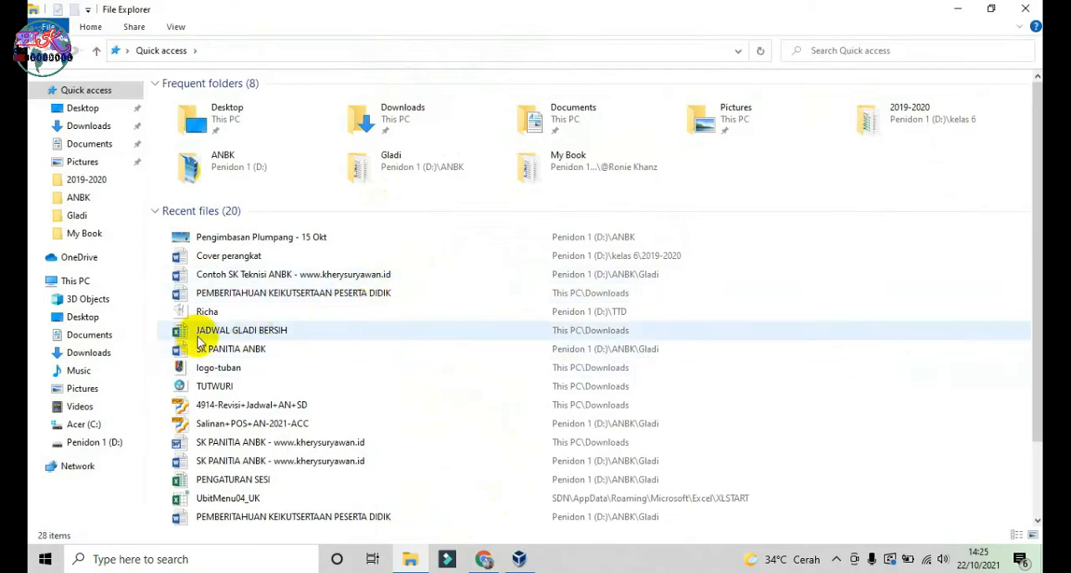
left_click(95, 424)
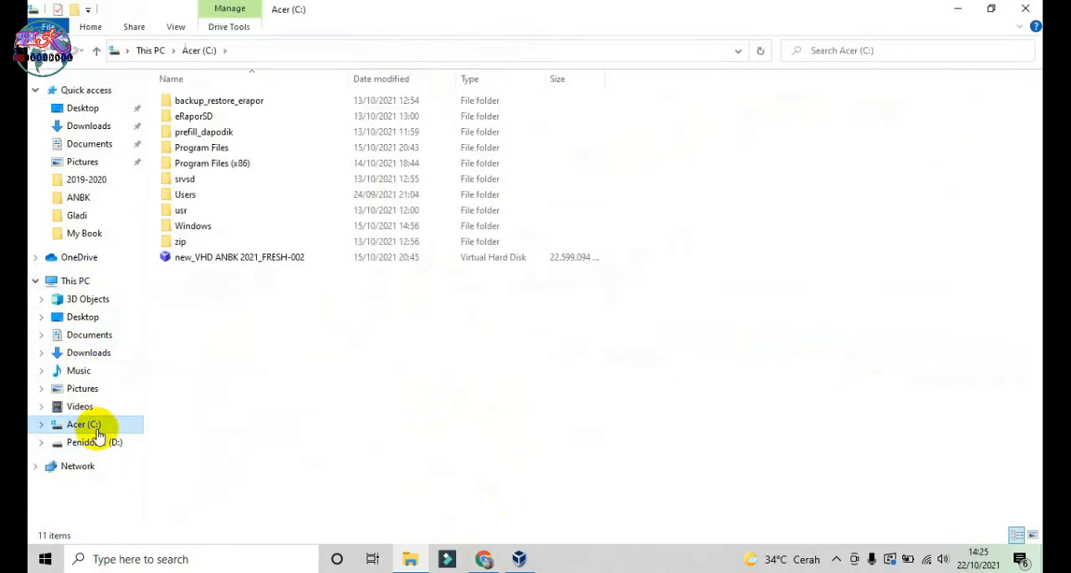
left_click(249, 258)
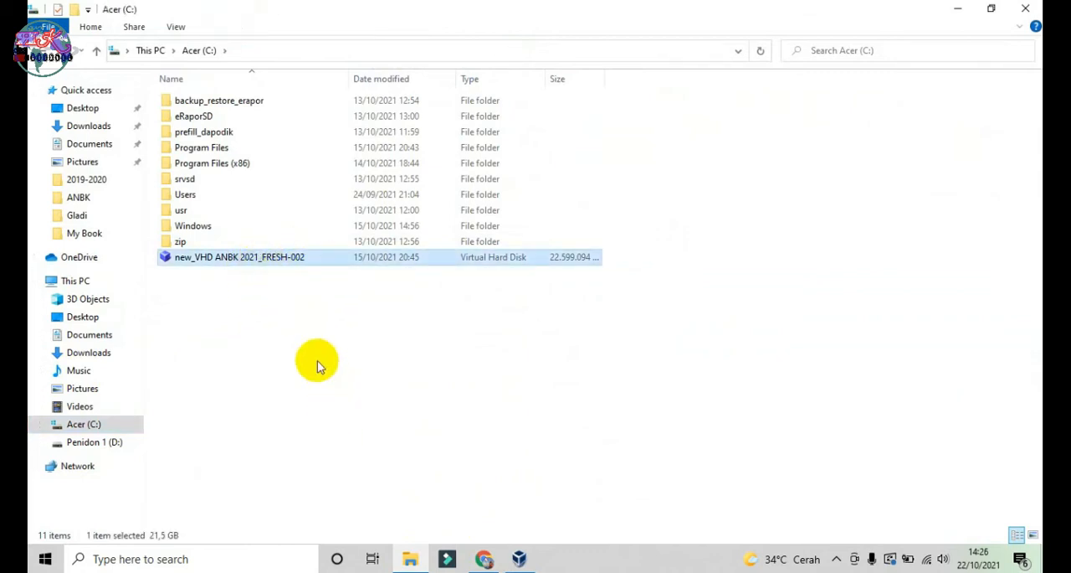
key("Delete")
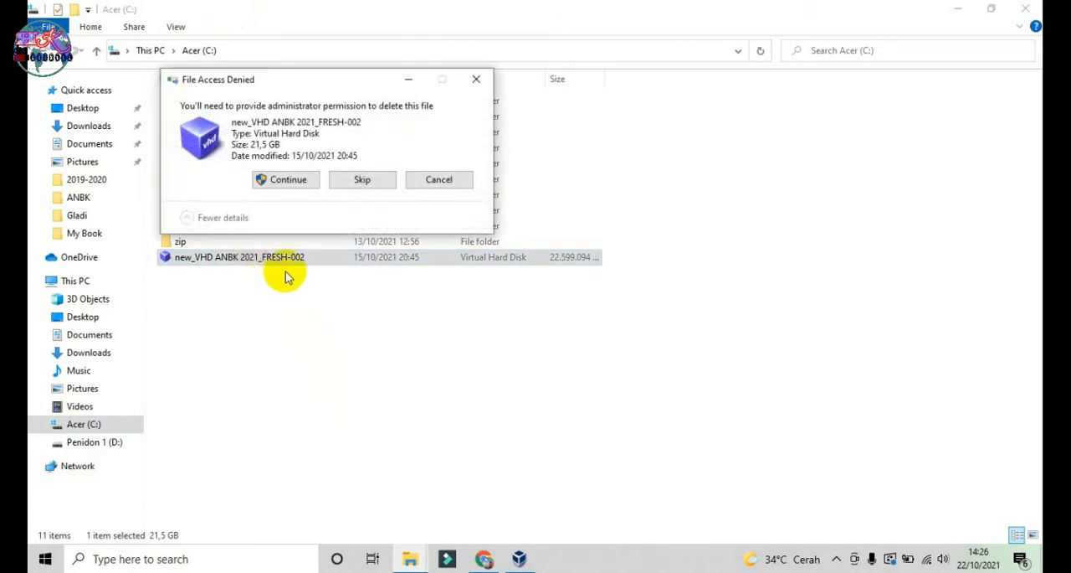
left_click(289, 180)
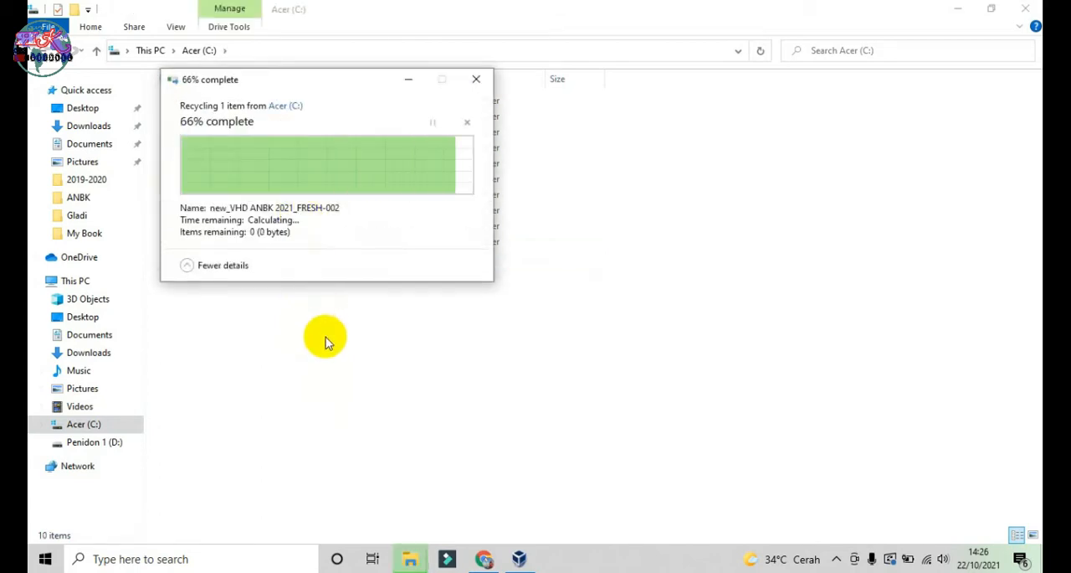
Step: Copy new_VHD ANBK 2021_FRESH-002 from the ANBK folder on drive D: to Acer (C:), granting administrator permission
left_click(520, 559)
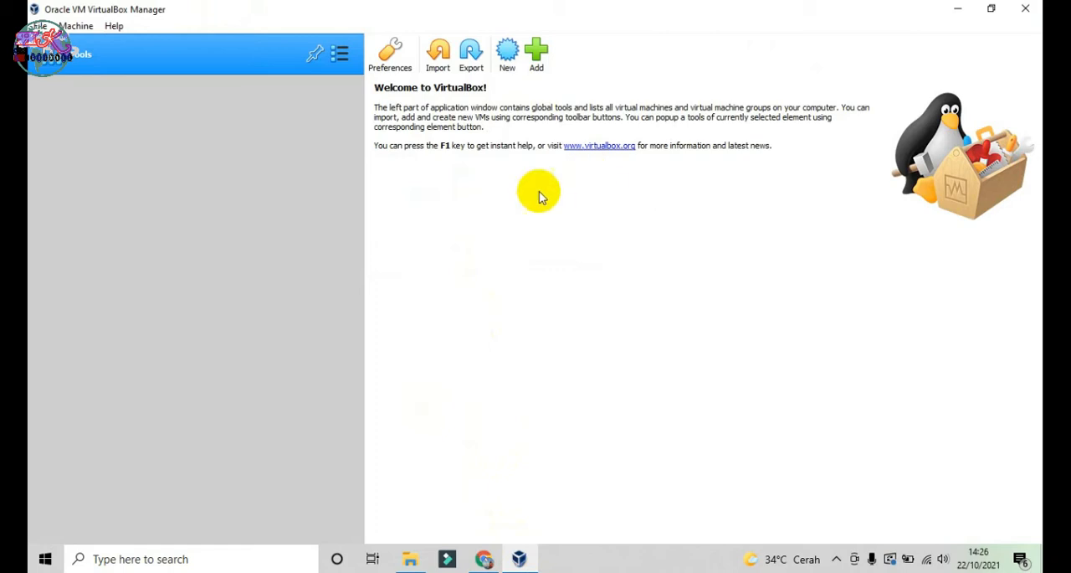
left_click(409, 560)
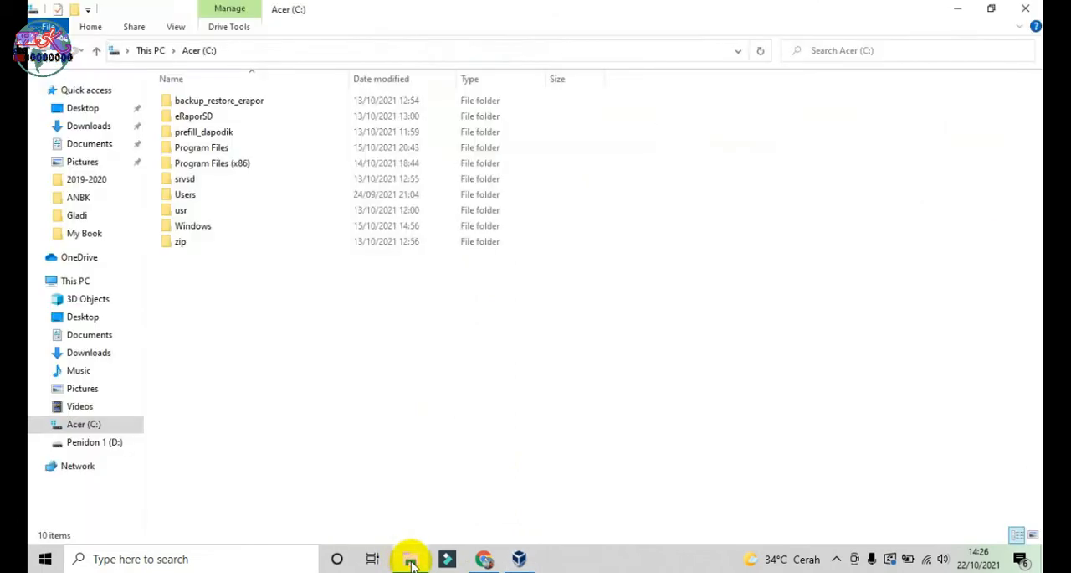
left_click(109, 442)
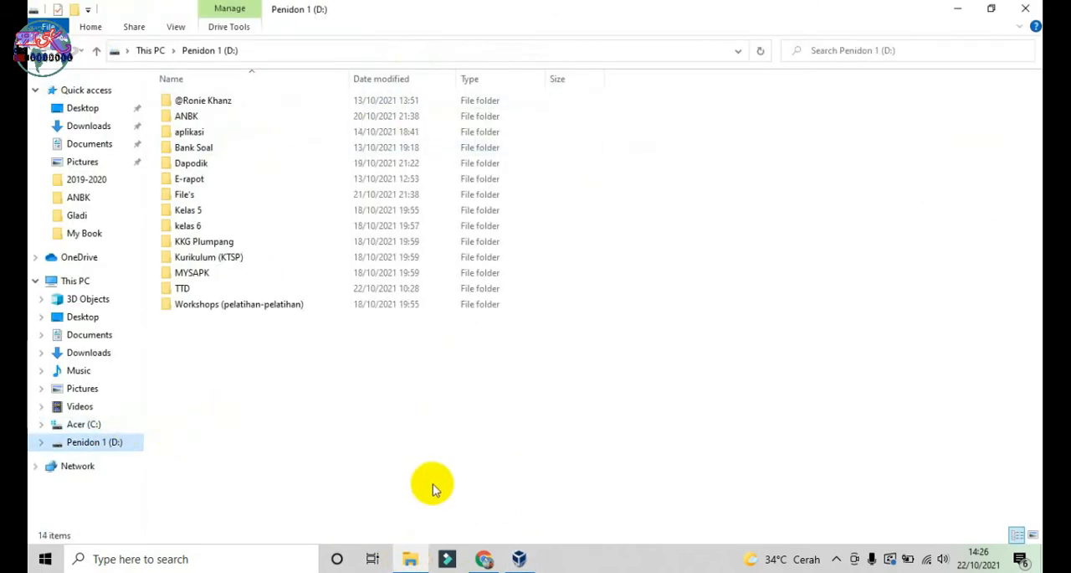
double_click(192, 117)
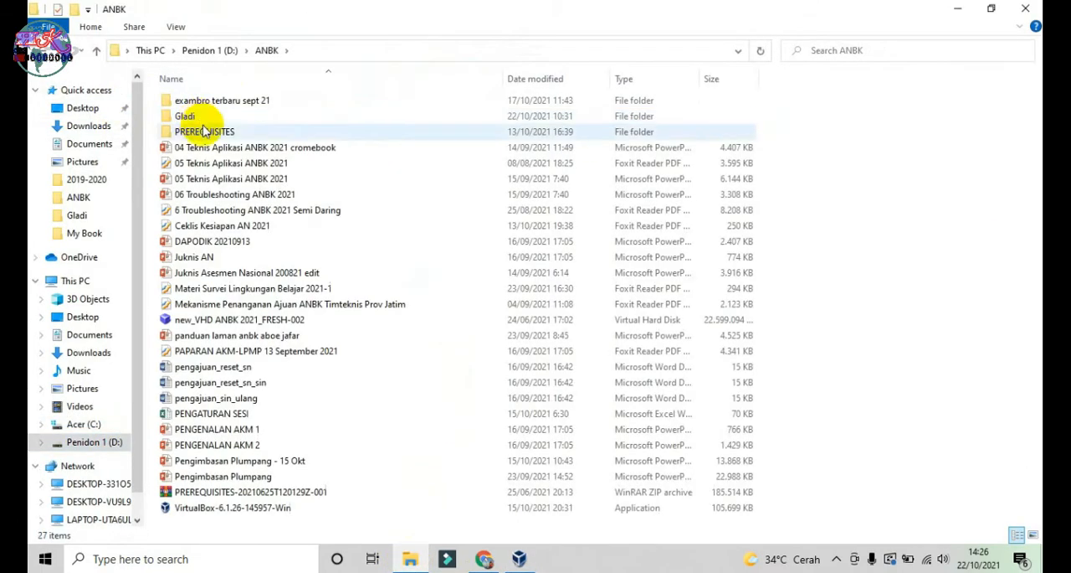
left_click(240, 318)
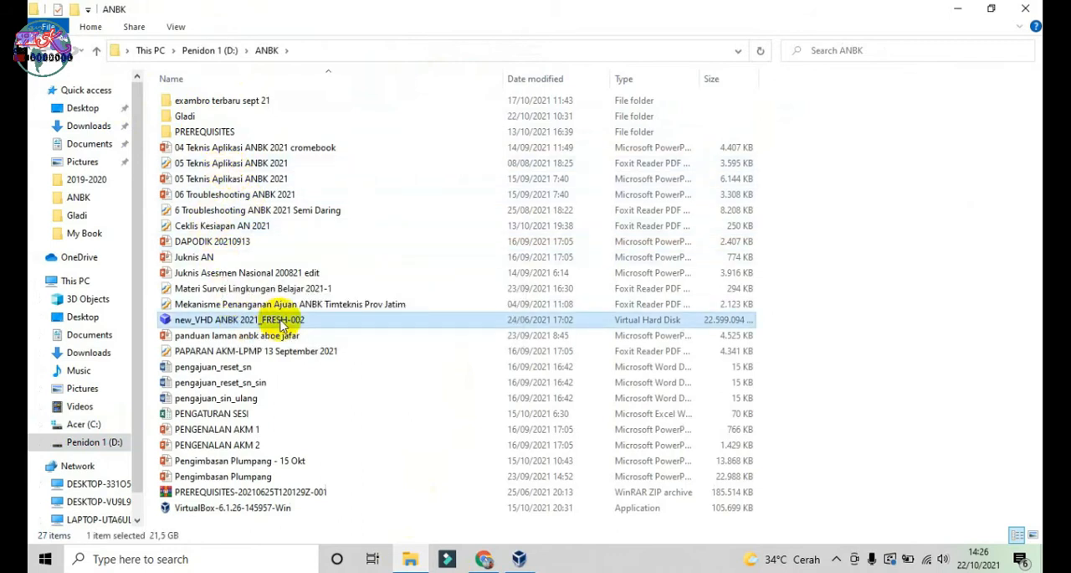
left_click(77, 424)
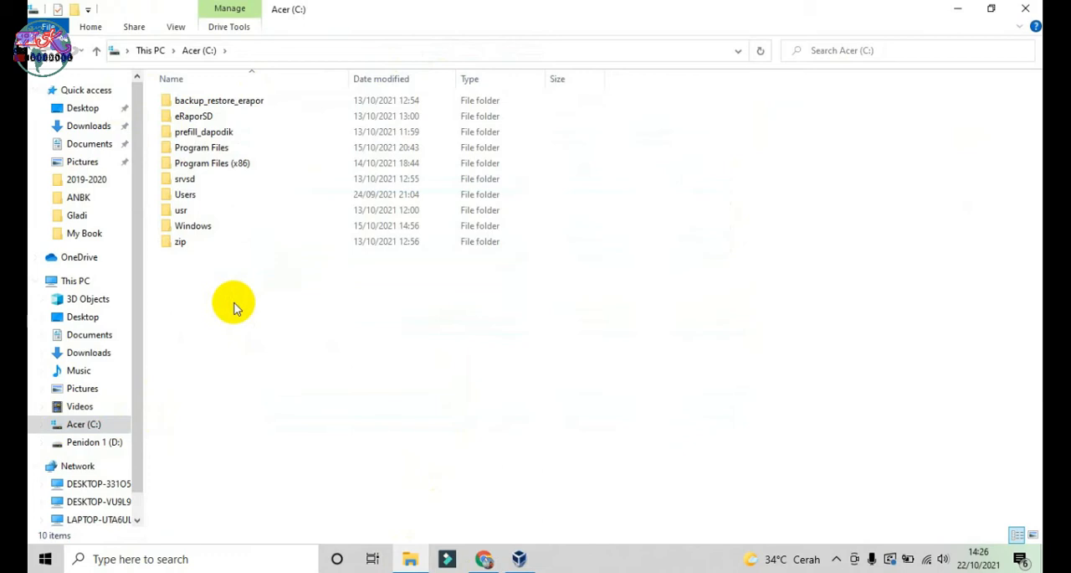
key("ctrl+v")
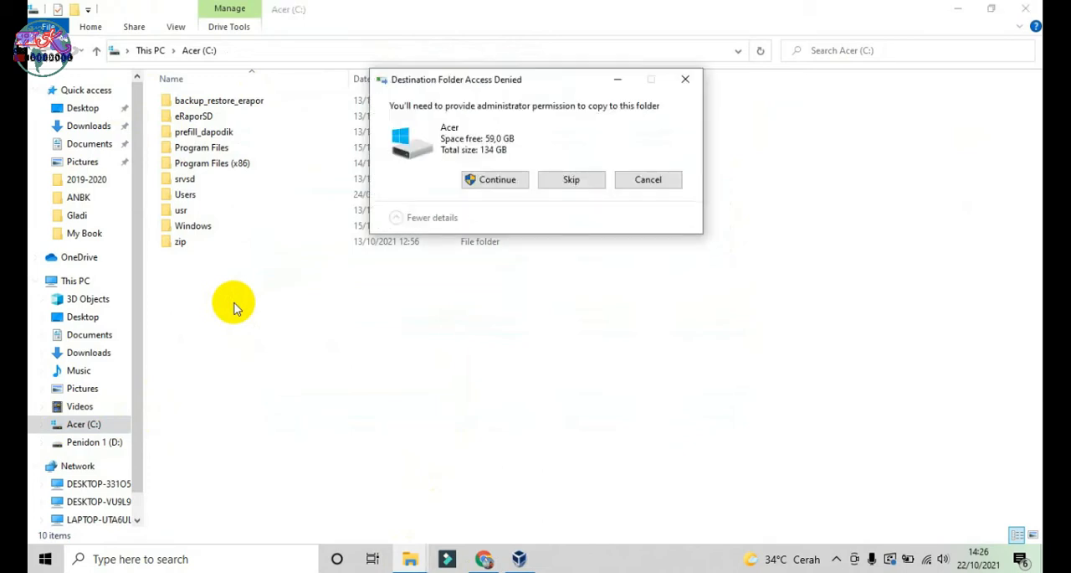
left_click(490, 188)
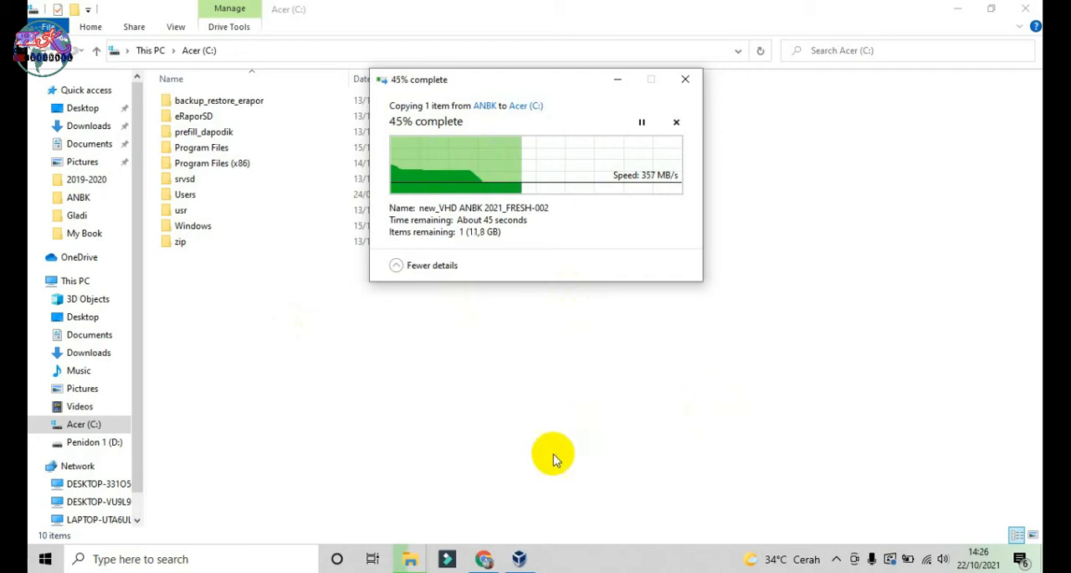
Step: Switch to Chrome and open the ANBK website anbk.kemdikbud.go.id in a new tab
left_click(483, 565)
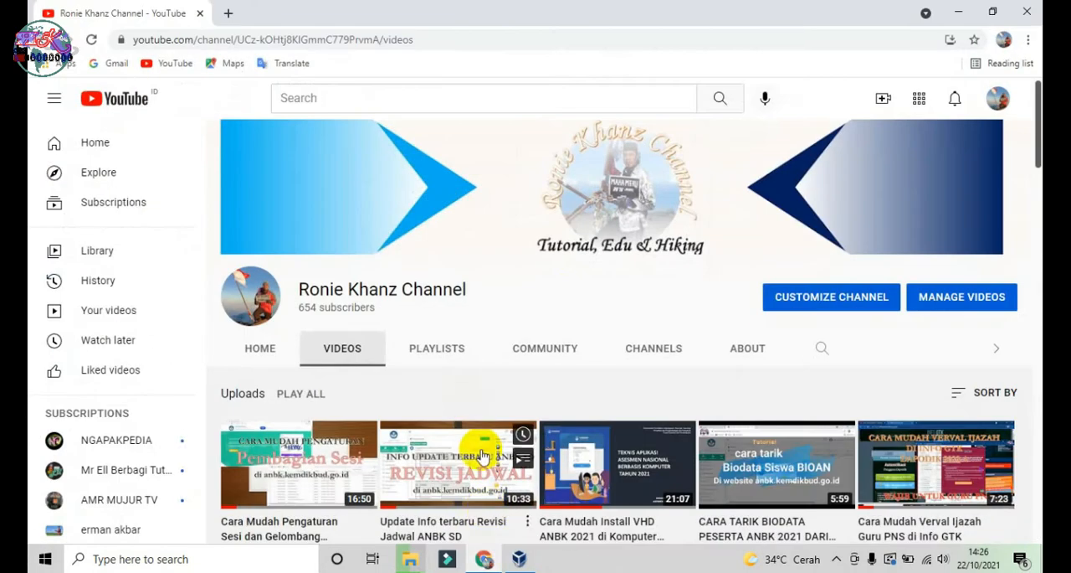
left_click(228, 13)
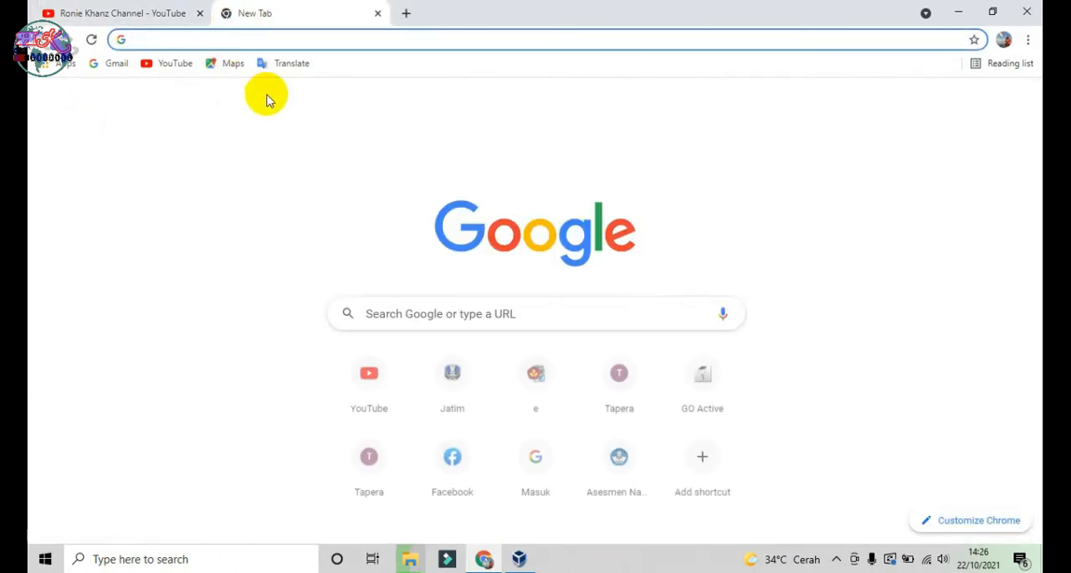
type("an")
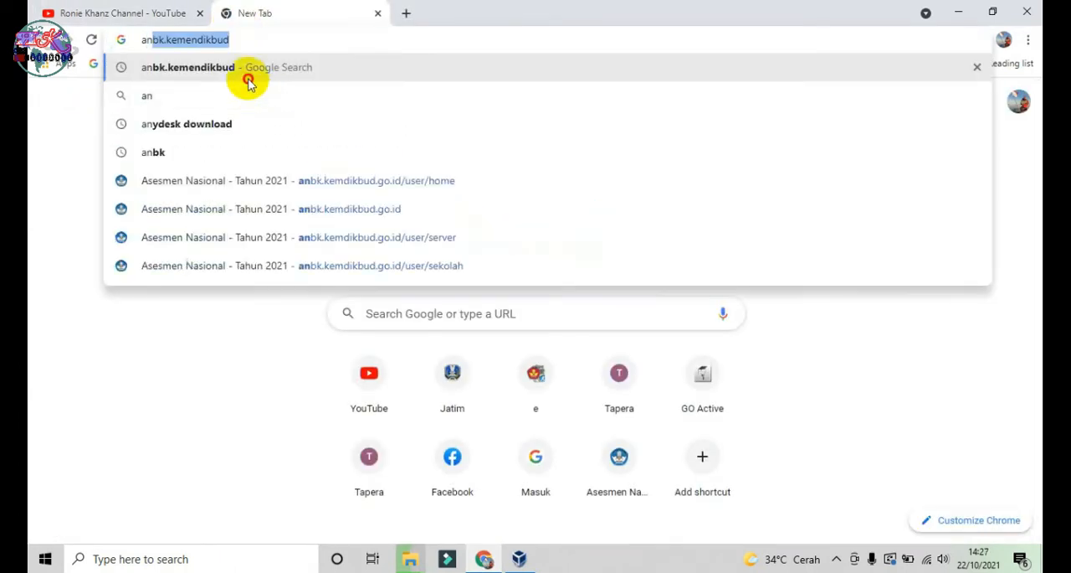
left_click(246, 77)
left_click(347, 242)
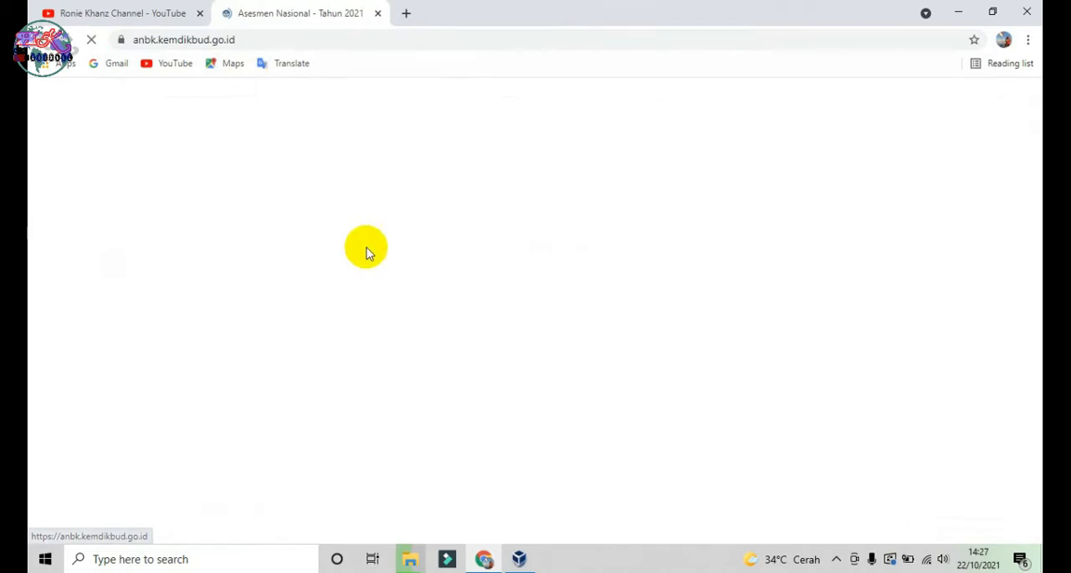
Step: Log in to the ANBK site with the prefilled school account by entering the displayed security code
left_click(757, 383)
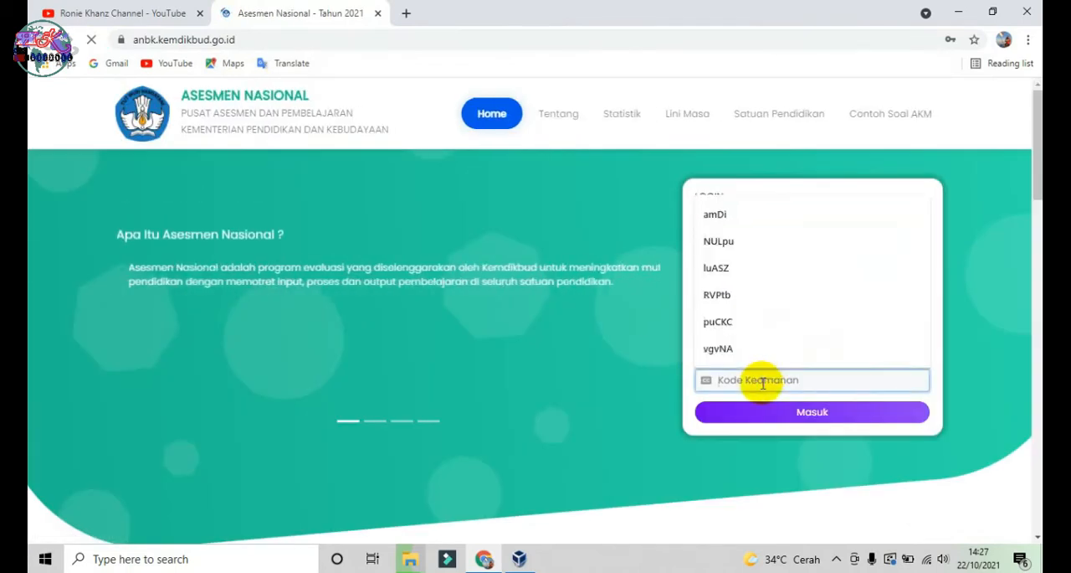
type("YZWbu")
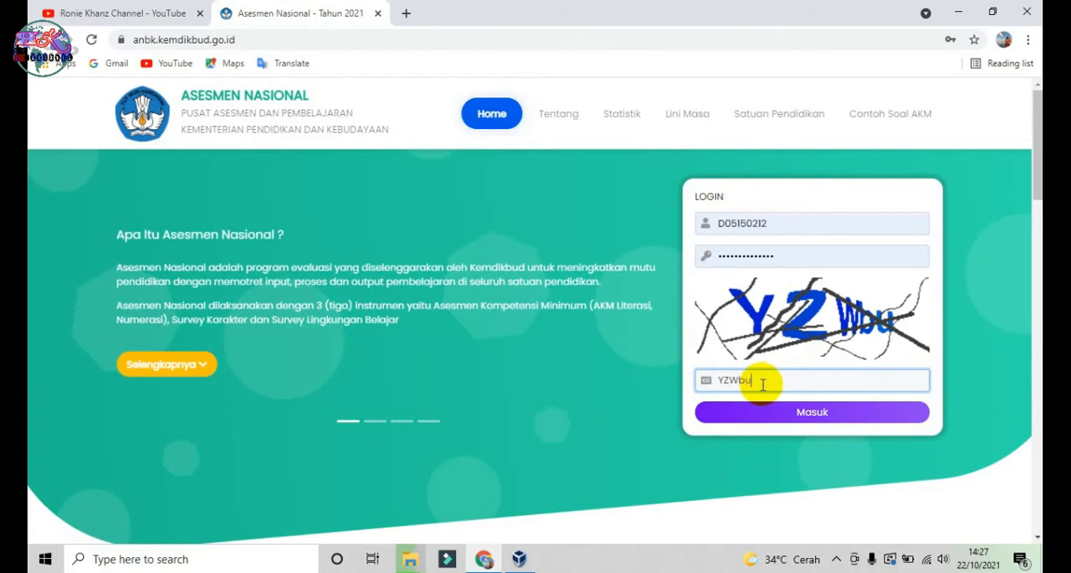
left_click(812, 411)
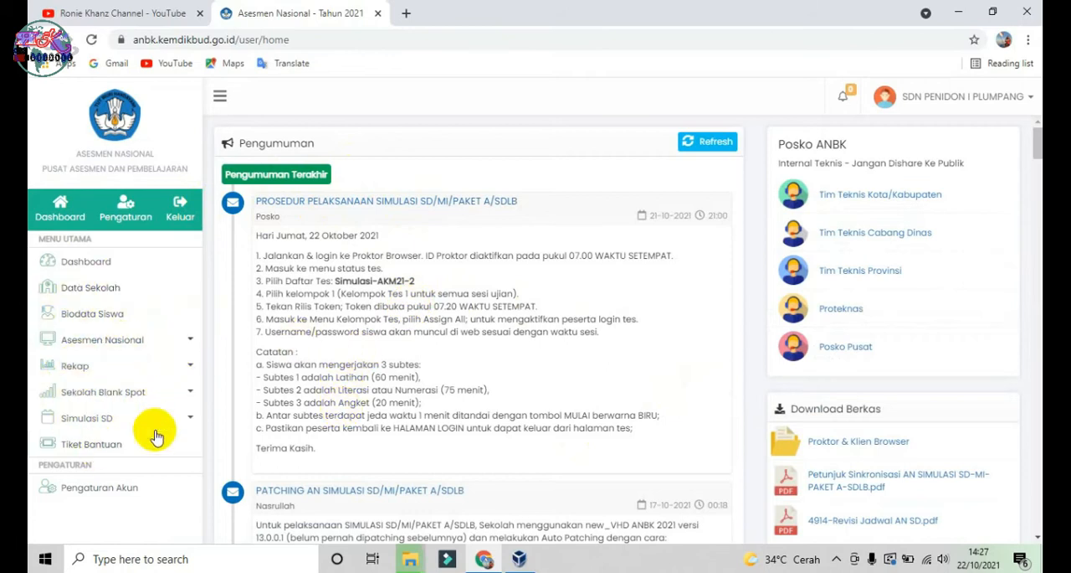
Step: Expand the Asesmen Nasional section and examine the dashboard's ANBK SD schedule tables for the Simulasi and Gladi synchronization and test dates
left_click(191, 342)
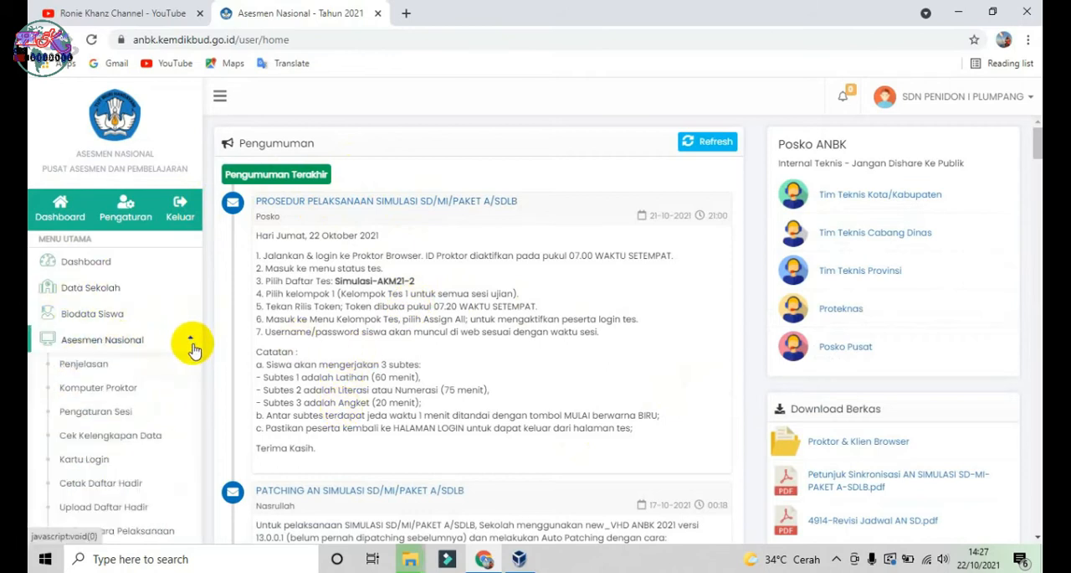
scroll(184, 352, "down", 2)
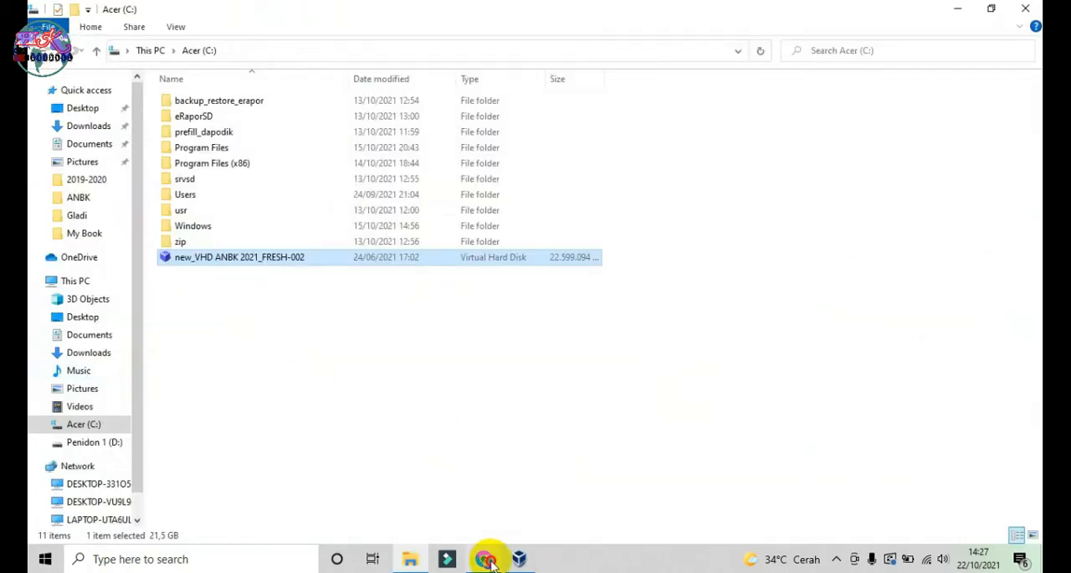
left_click(489, 561)
scroll(318, 310, "down", 10)
scroll(369, 298, "up", 1)
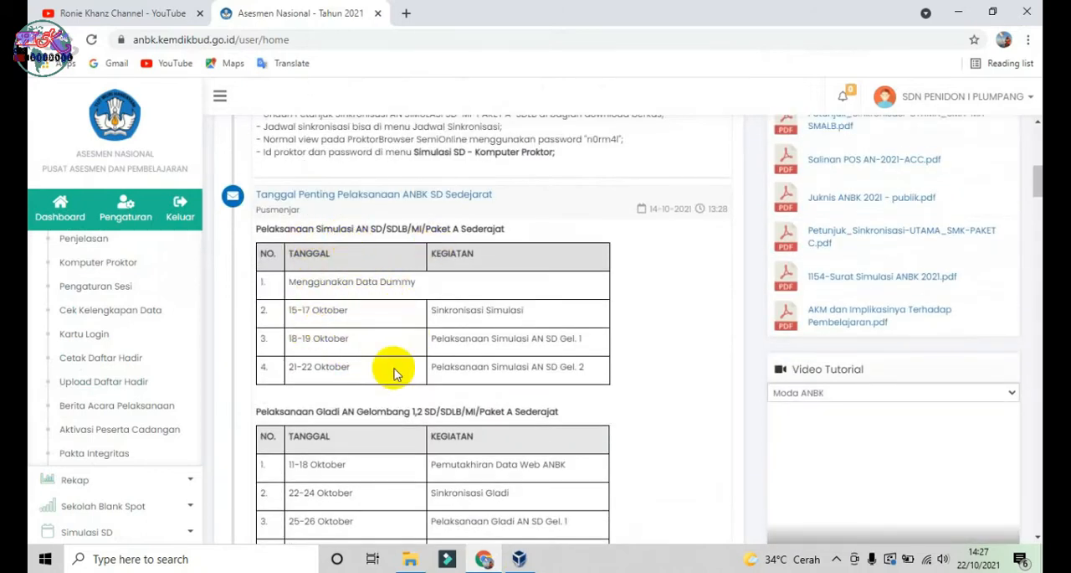
scroll(396, 372, "down", 1)
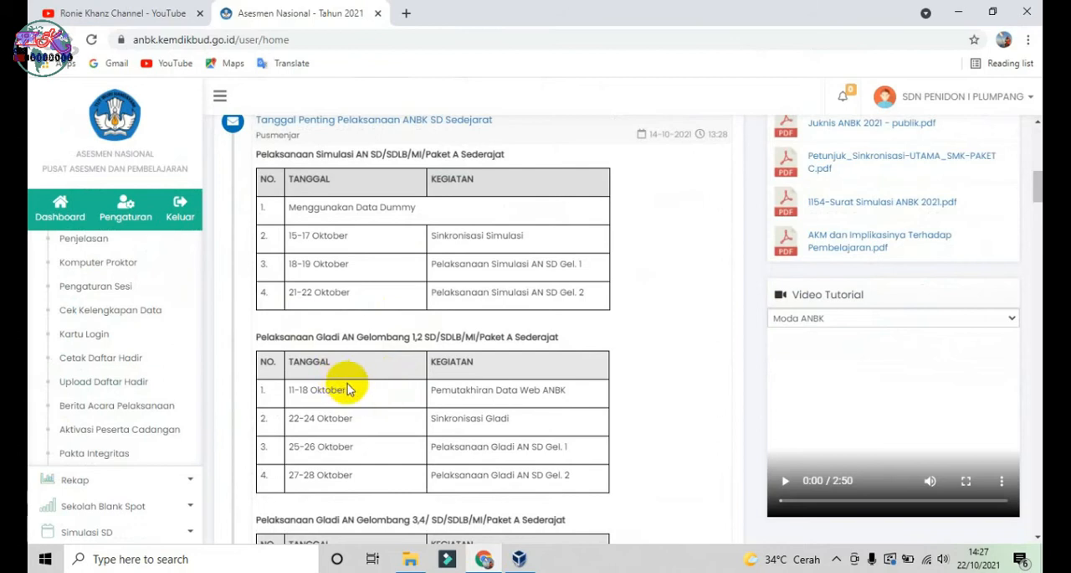
scroll(352, 382, "down", 1)
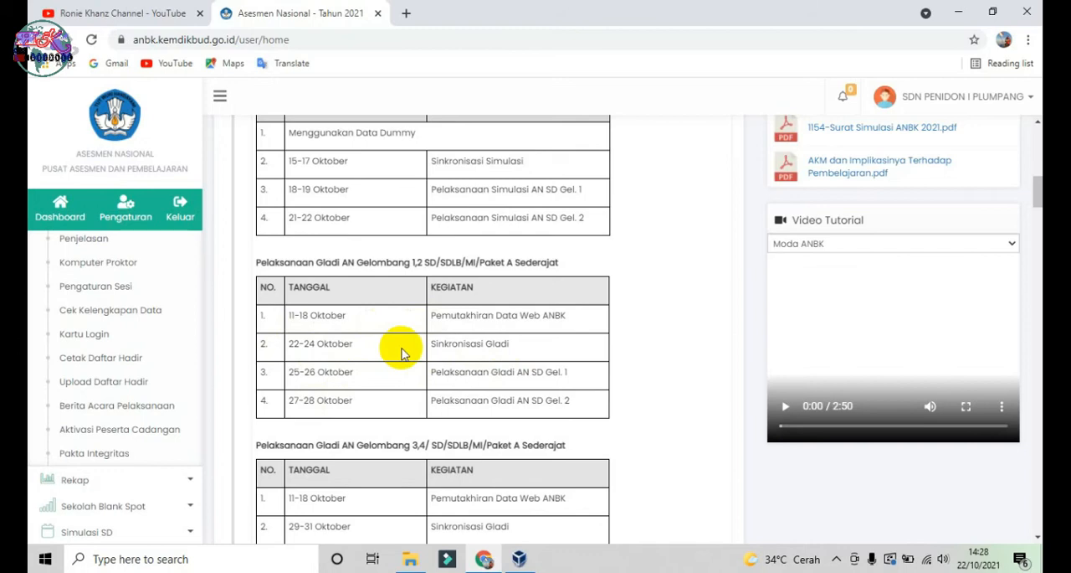
scroll(441, 365, "down", 1)
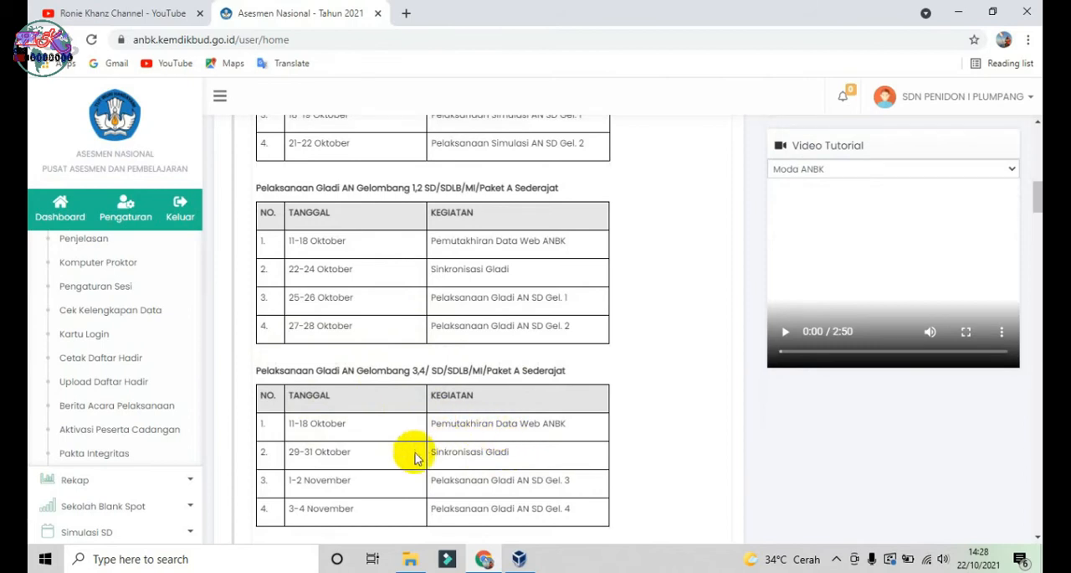
scroll(484, 505, "down", 1)
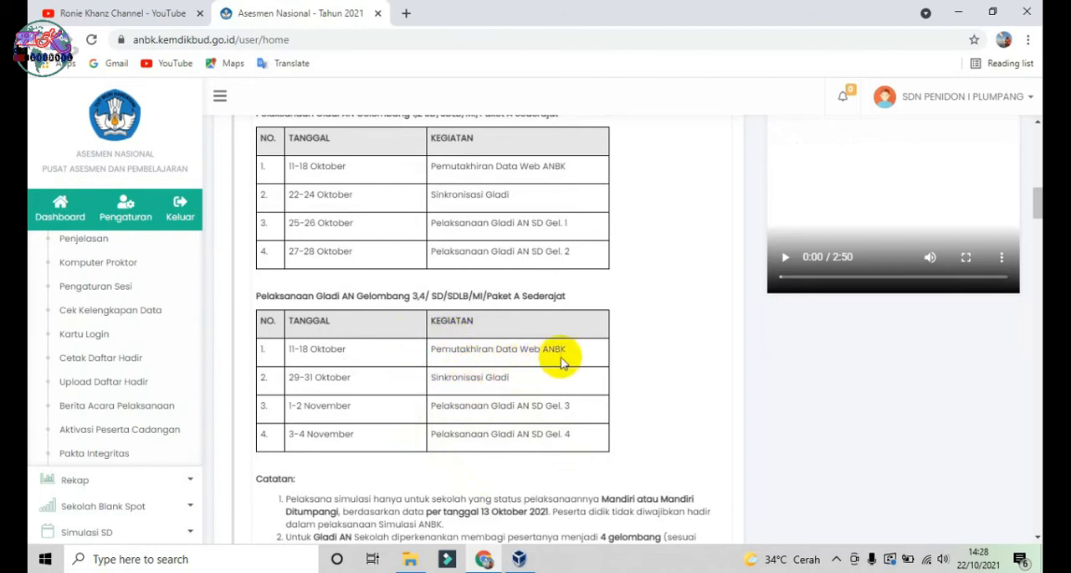
scroll(469, 192, "up", 2)
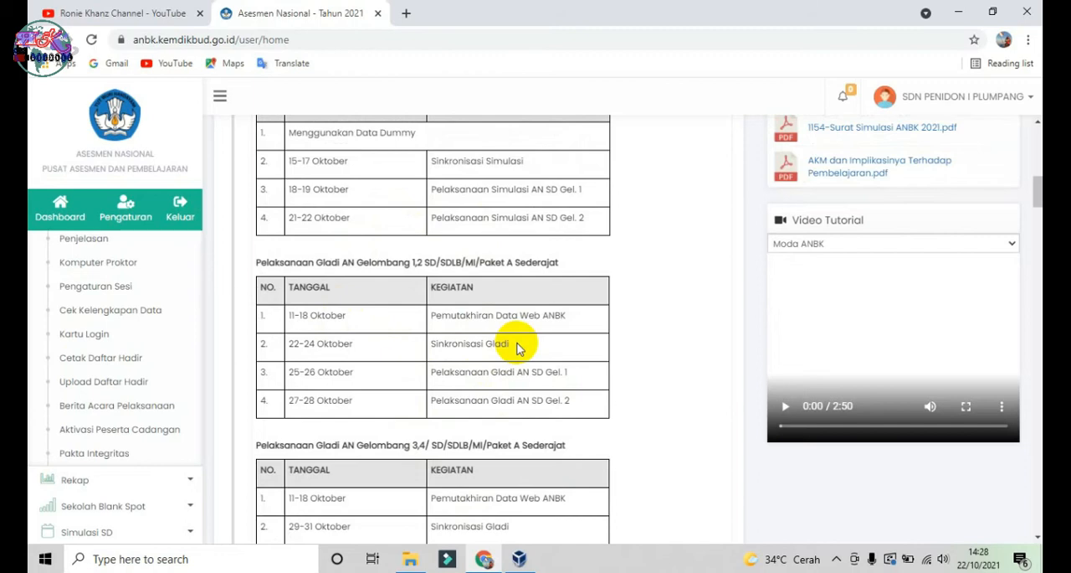
Step: Check the copied VHD file on Acer (C:) in File Explorer and return to Oracle VM VirtualBox
left_click(519, 559)
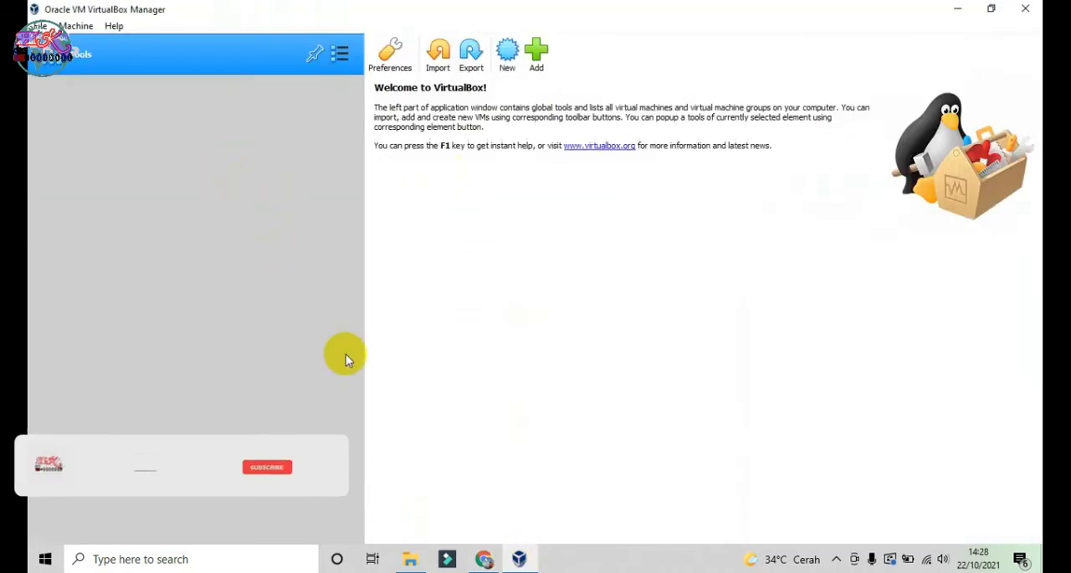
left_click(410, 558)
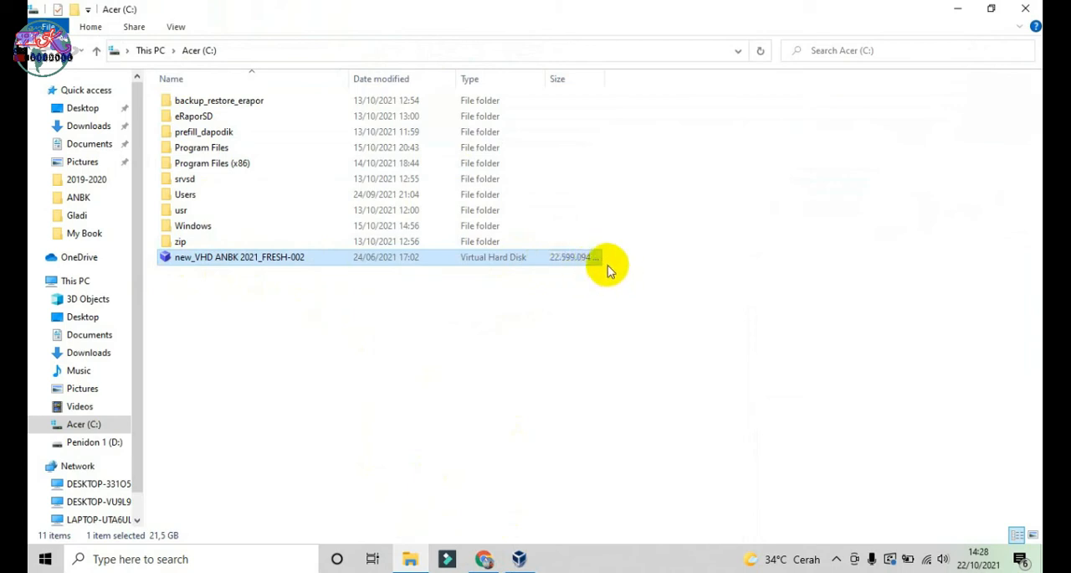
left_click(522, 560)
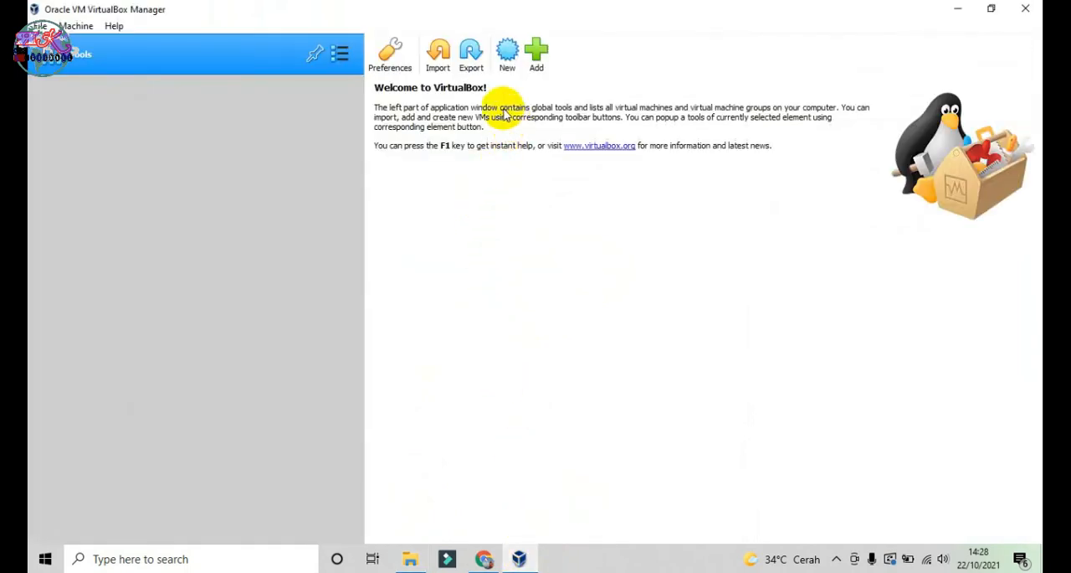
Step: Start a new virtual machine named GLADI-ANBK with the operating system version Windows 2012 (64-bit)
left_click(507, 52)
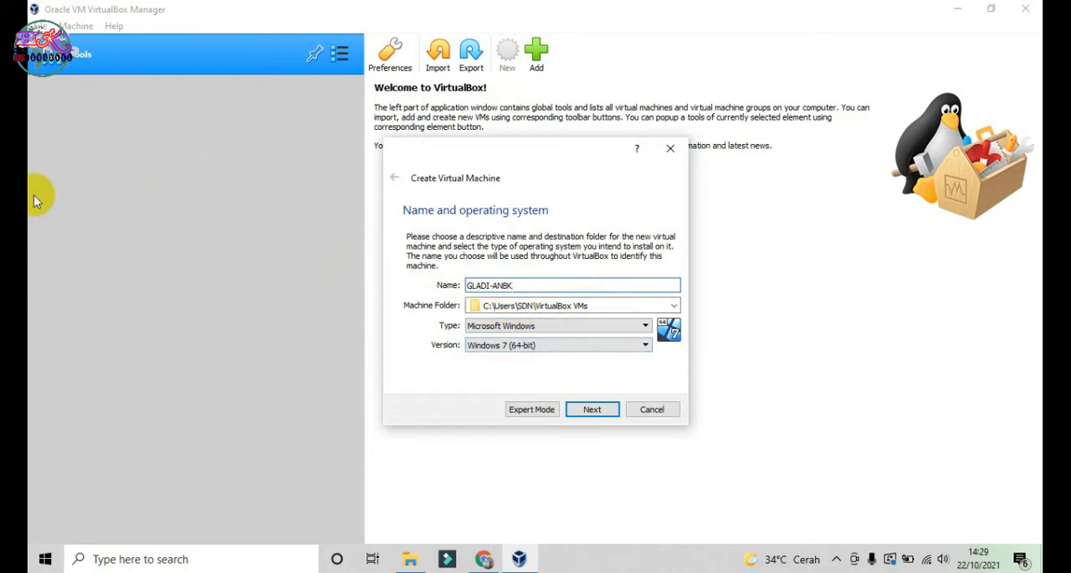
left_click(611, 345)
scroll(578, 368, "down", 2)
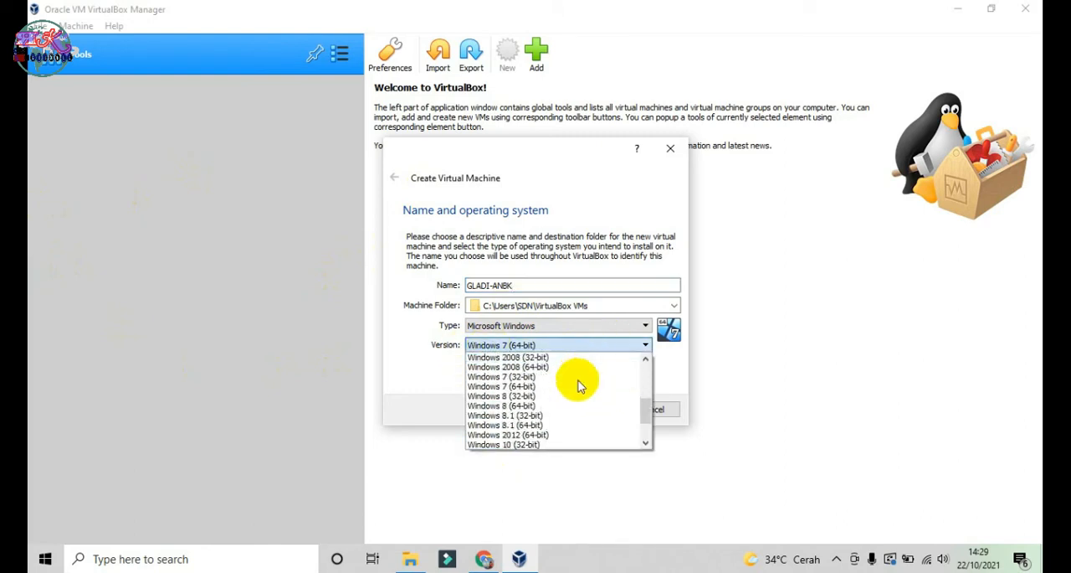
scroll(580, 385, "down", 2)
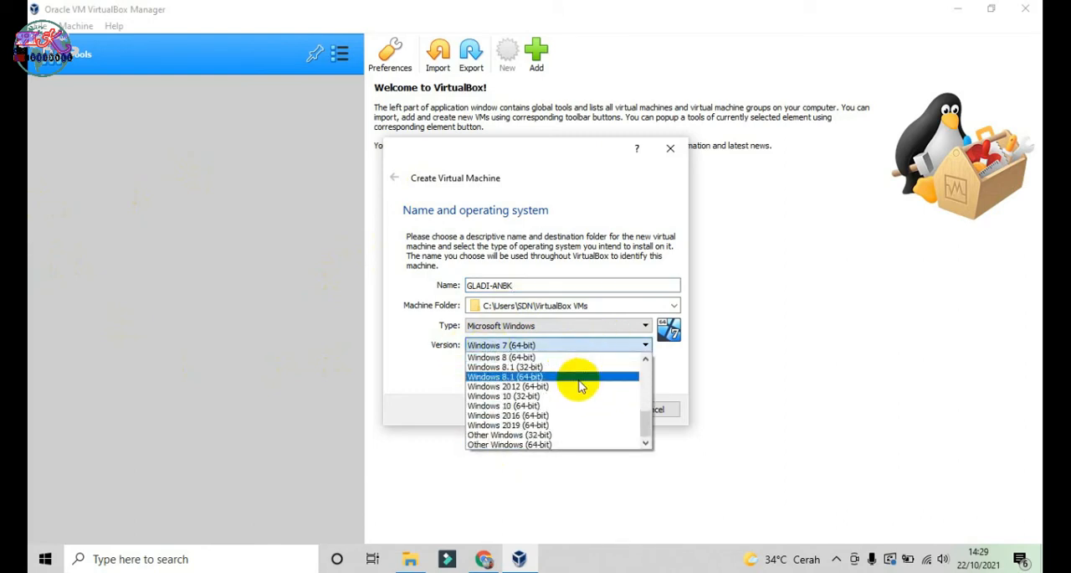
left_click(512, 386)
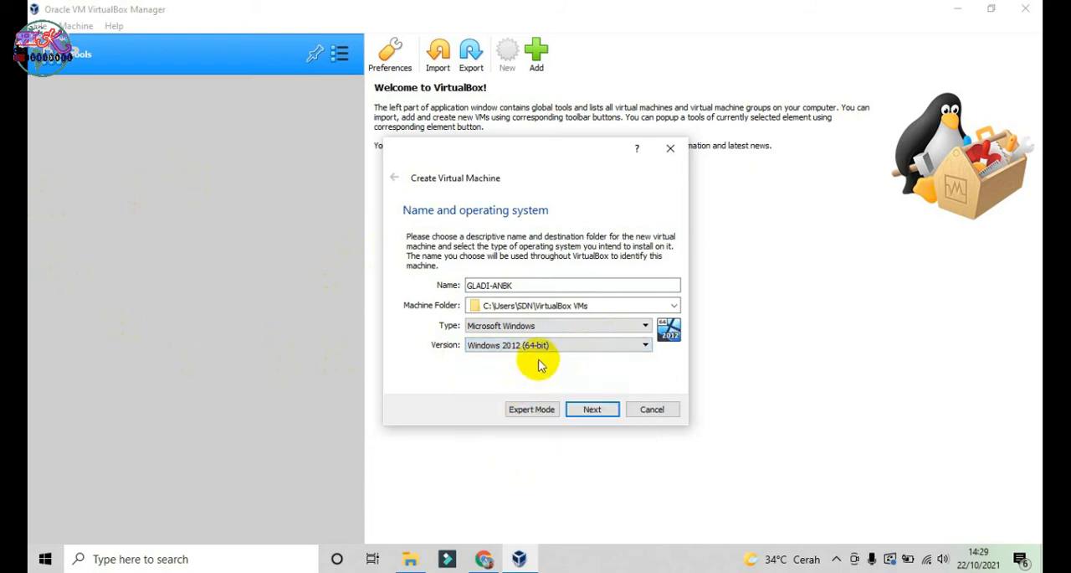
left_click(606, 414)
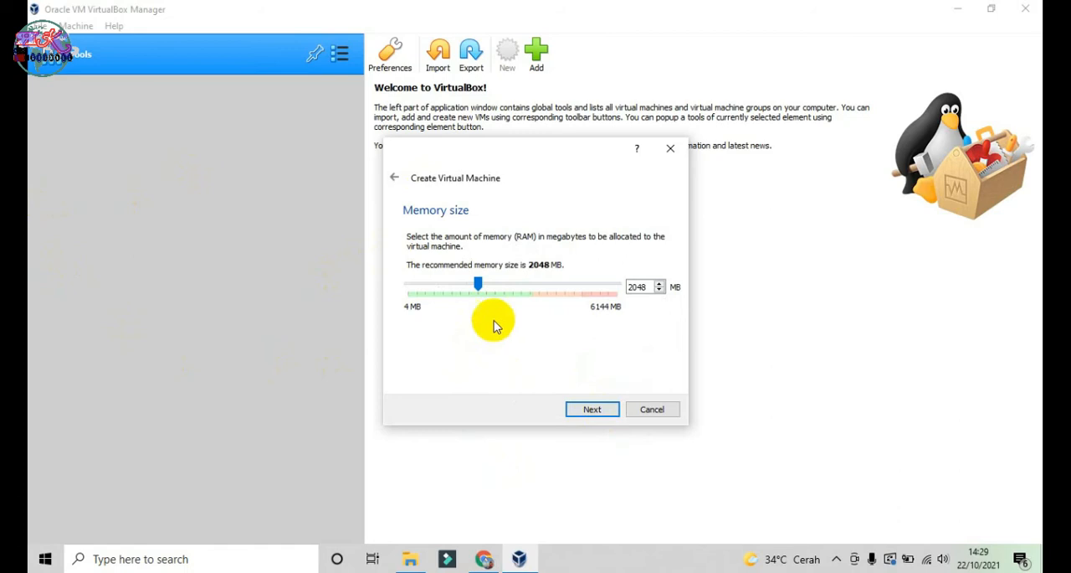
Step: Allocate 3500 MB of memory to the machine and choose to use an existing virtual hard disk file
left_click_drag(478, 286, 527, 303)
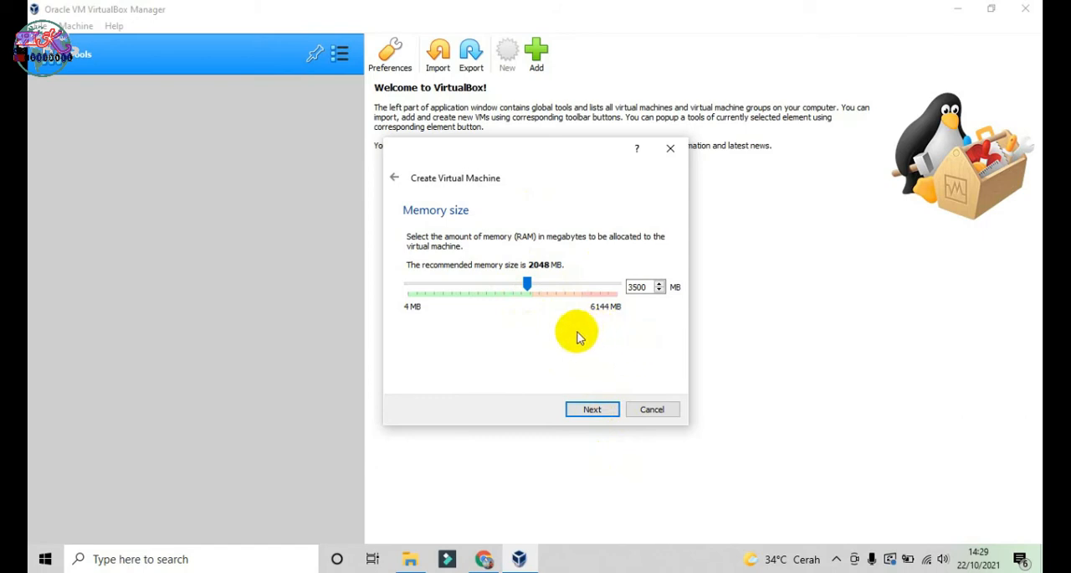
left_click(596, 412)
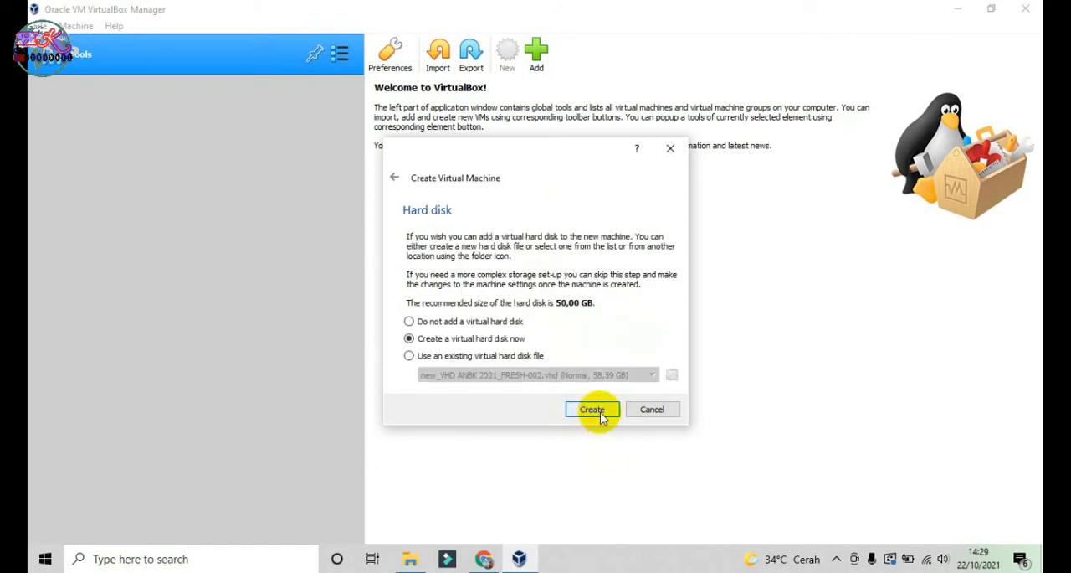
left_click(409, 358)
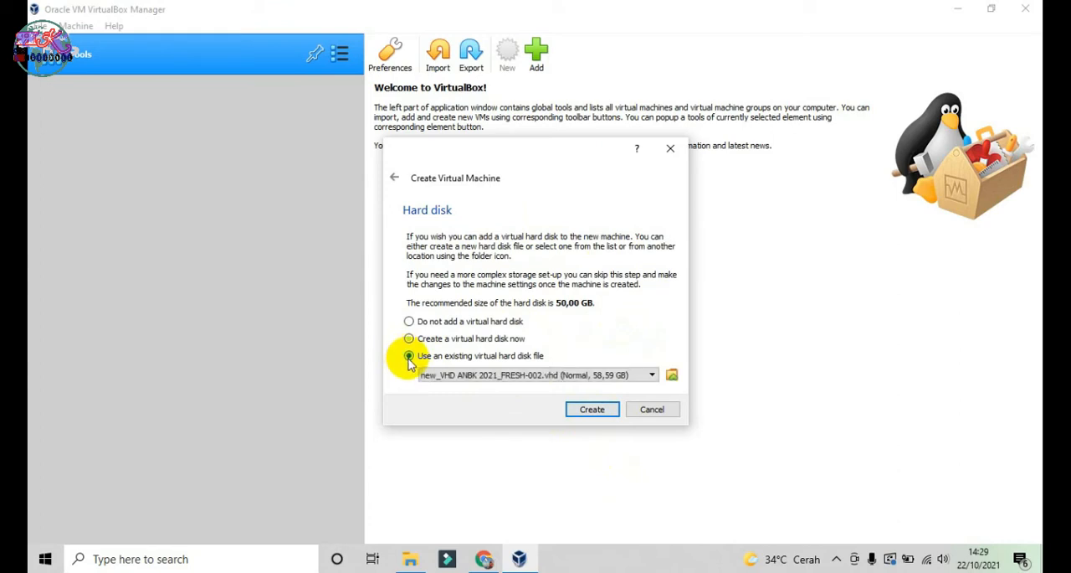
left_click(674, 379)
left_click(386, 238)
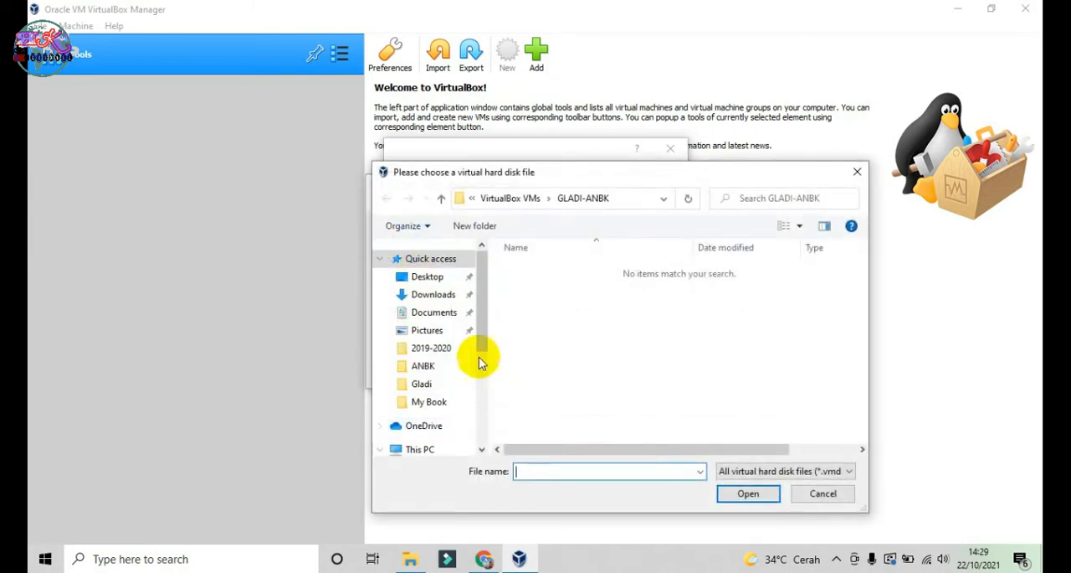
left_click(816, 493)
left_click(659, 374)
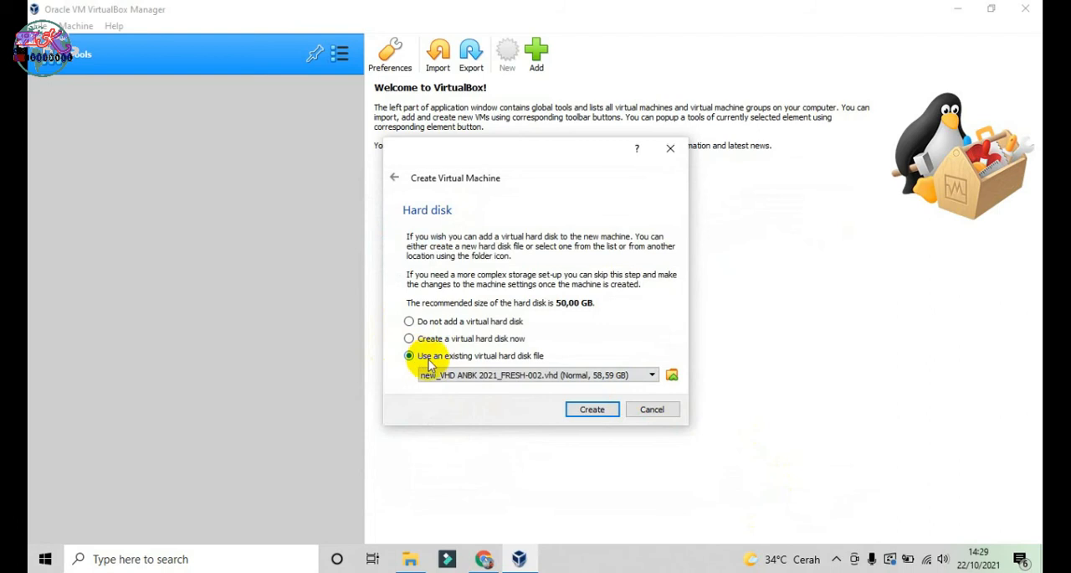
Step: Try to add new_VHD ANBK 2021_FRESH-002 from the Acer (C:) drive to the hard disk selector
left_click(672, 378)
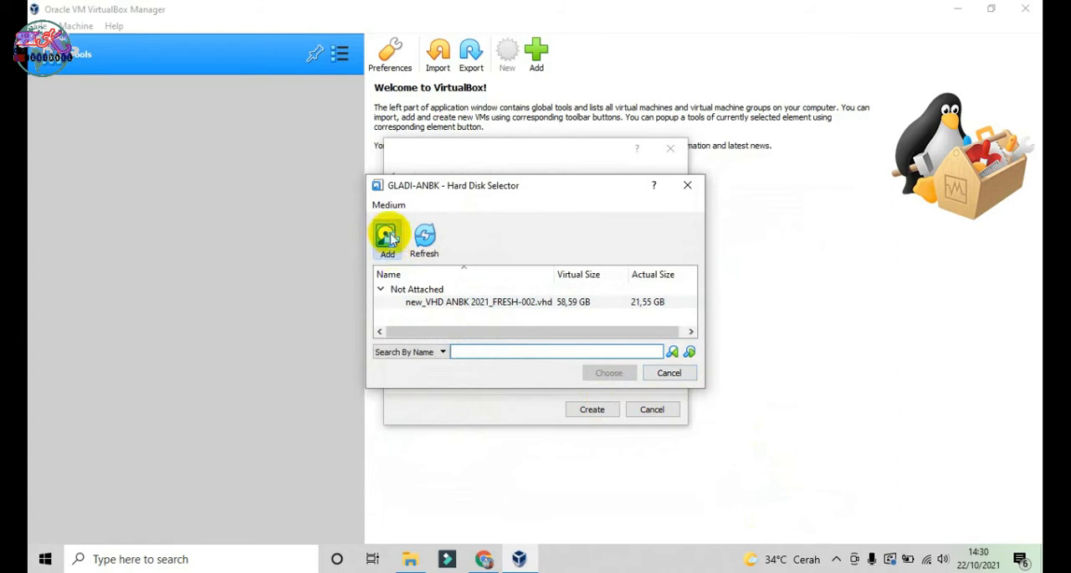
left_click(390, 237)
scroll(468, 343, "down", 1)
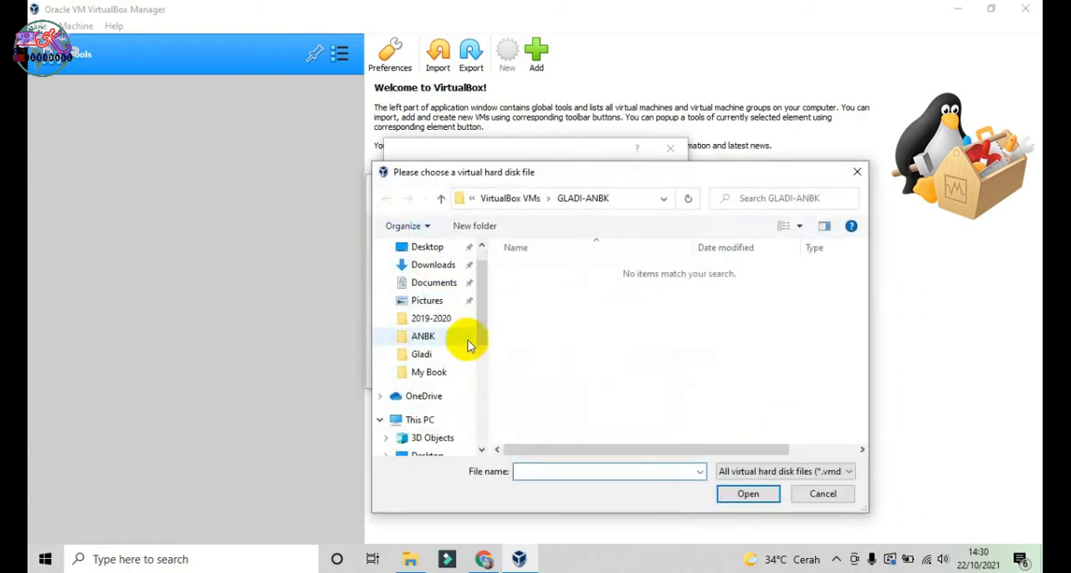
scroll(464, 351, "down", 1)
scroll(438, 407, "down", 3)
scroll(441, 407, "down", 1)
left_click(440, 401)
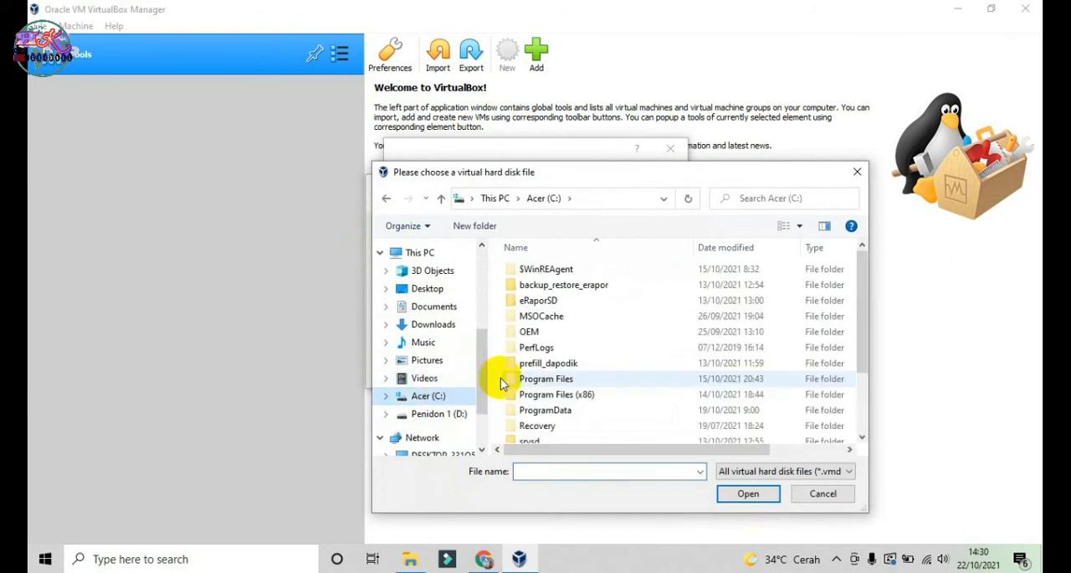
scroll(586, 376, "down", 2)
left_click(591, 437)
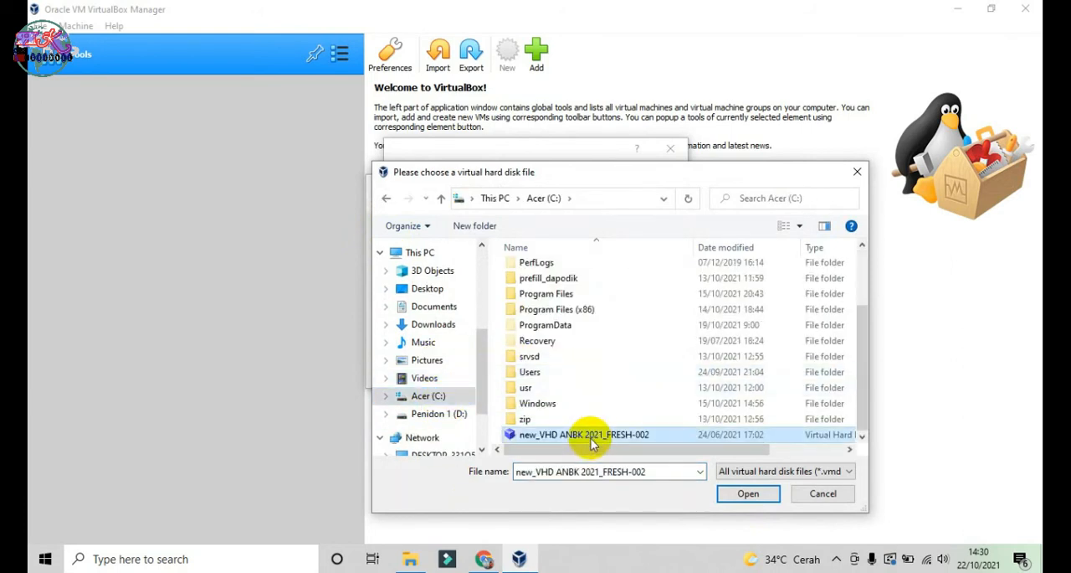
left_click(747, 494)
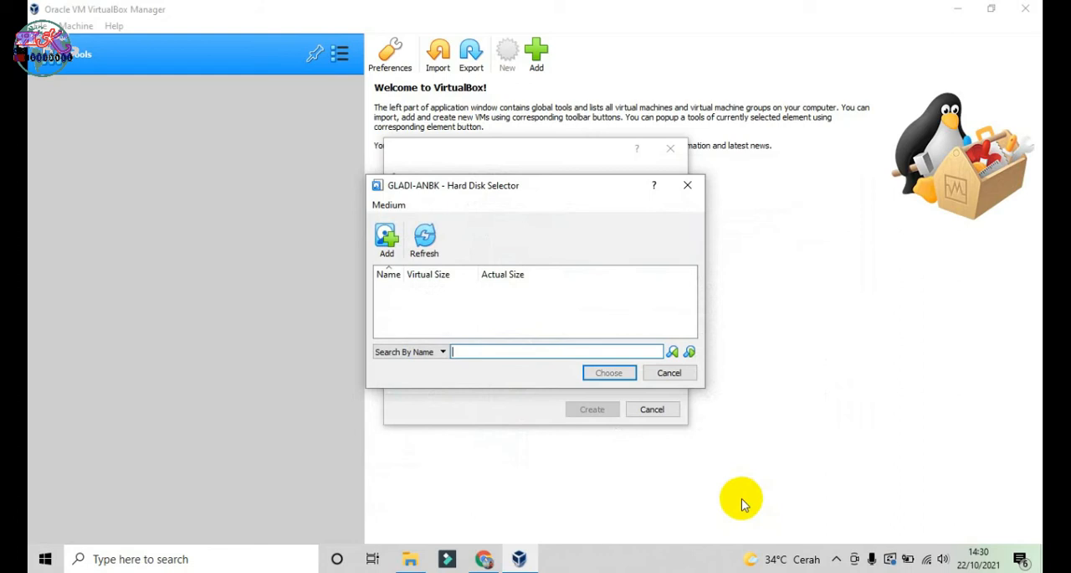
Step: Add the new_VHD ANBK 2021_FRESH-002 file from Acer (C:) to GLADI-ANBK's list of available hard disks
left_click(385, 238)
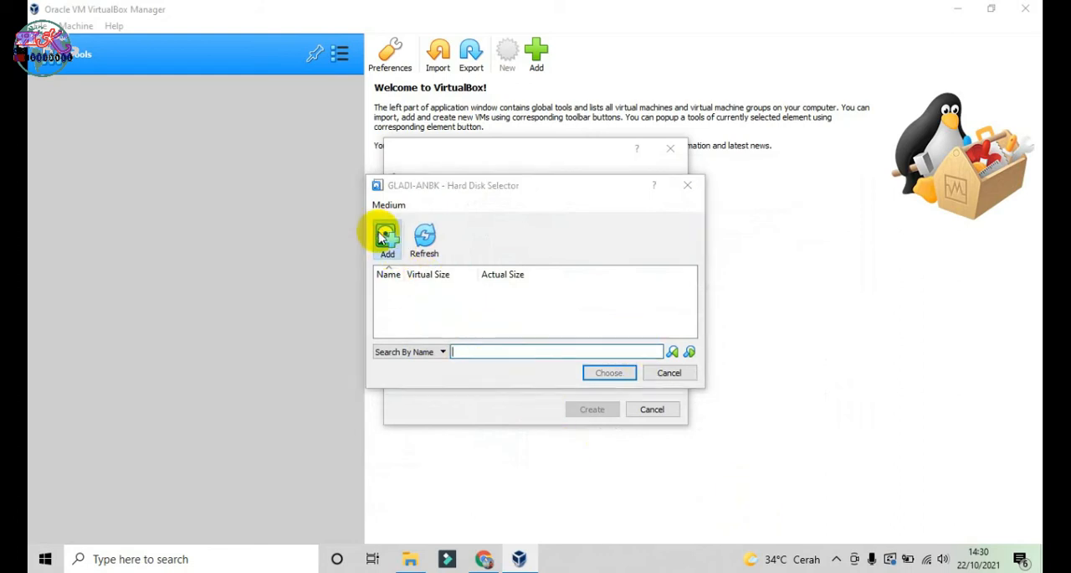
left_click(422, 349)
scroll(560, 377, "down", 2)
left_click(556, 433)
left_click(749, 494)
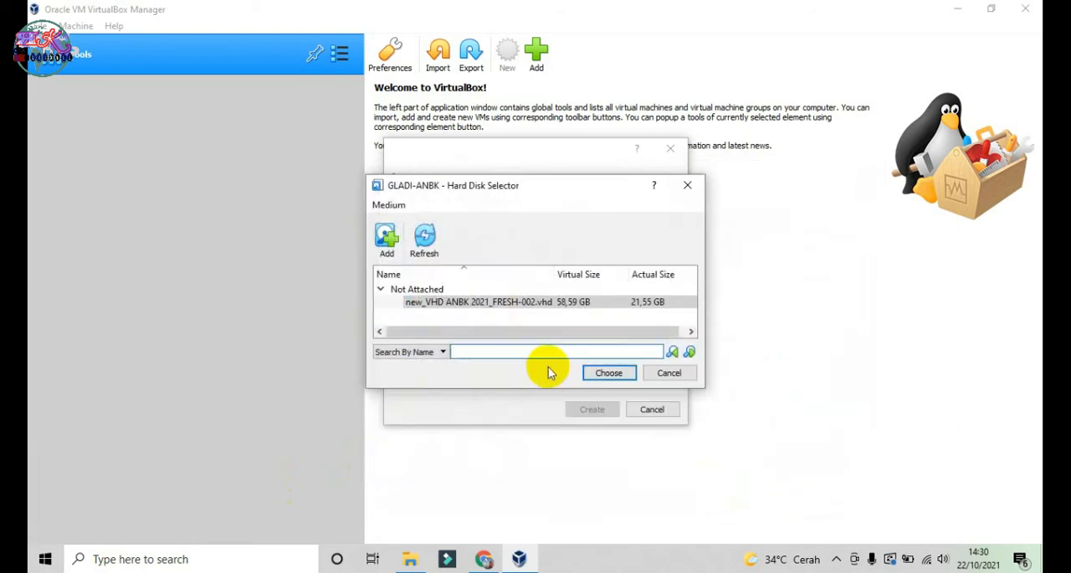
Step: Use new_VHD ANBK 2021_FRESH-002.vhd as the existing hard disk and create the GLADI-ANBK machine
left_click(611, 374)
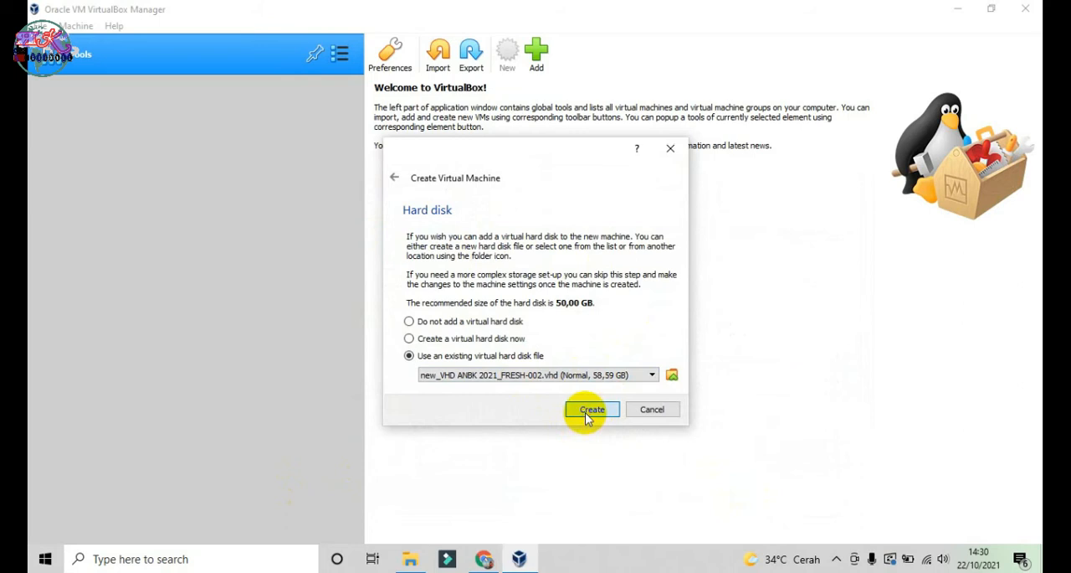
left_click(587, 410)
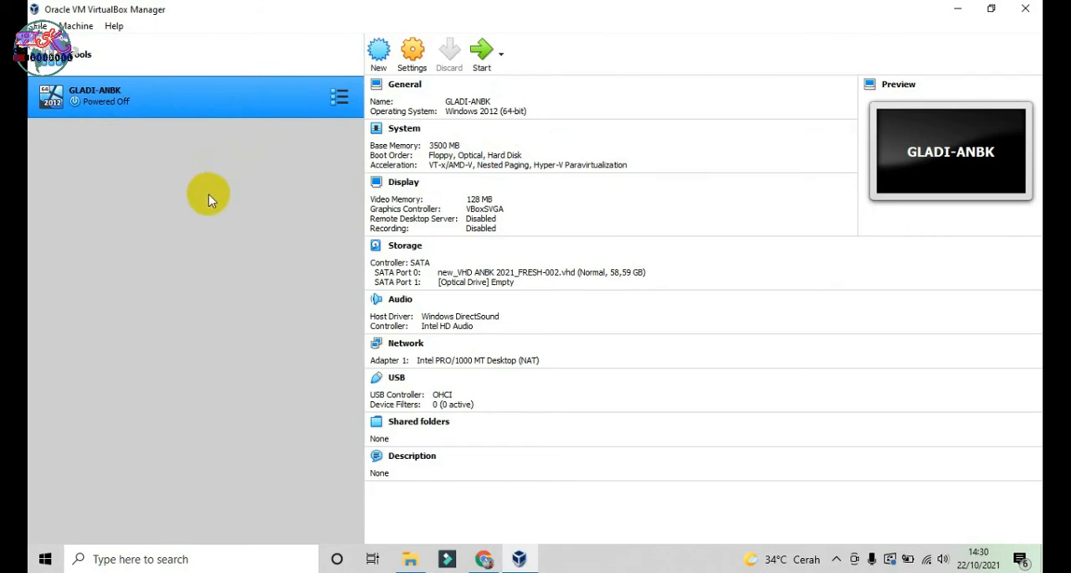
Step: Review GLADI-ANBK's general settings, including the basic, advanced, description and disk encryption options
left_click(414, 57)
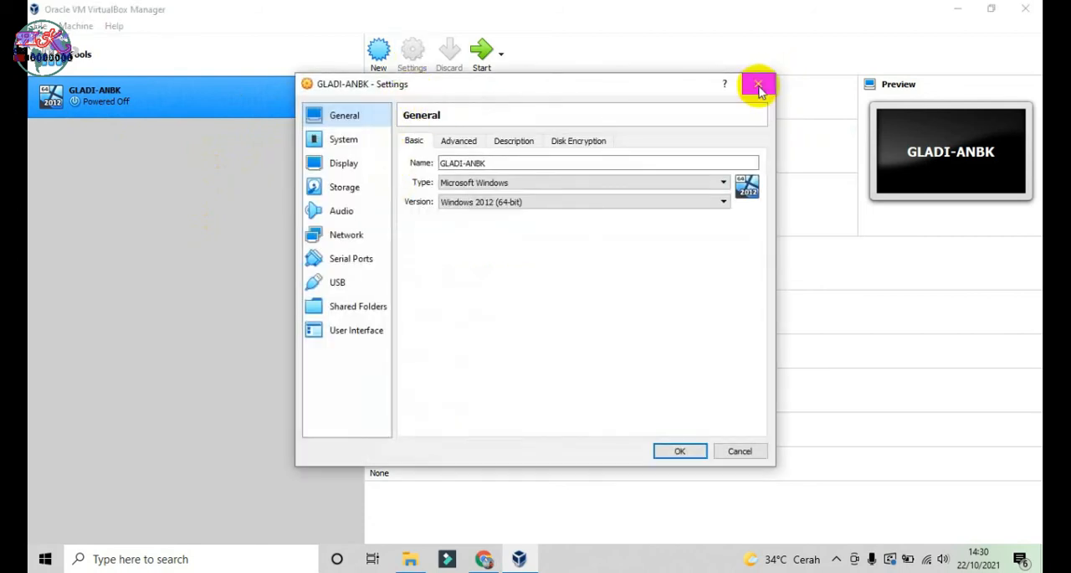
left_click(759, 87)
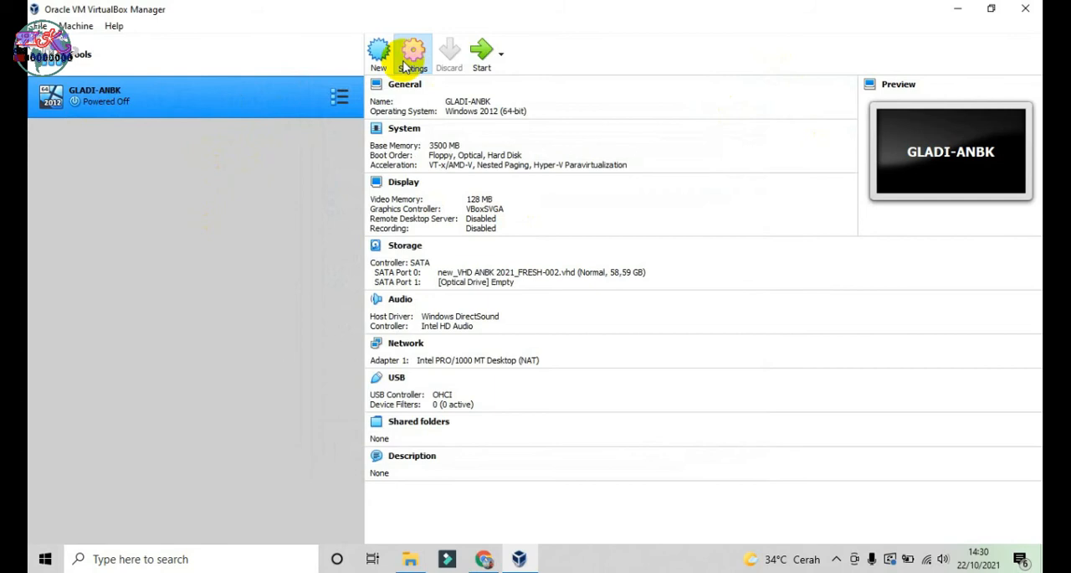
left_click(410, 58)
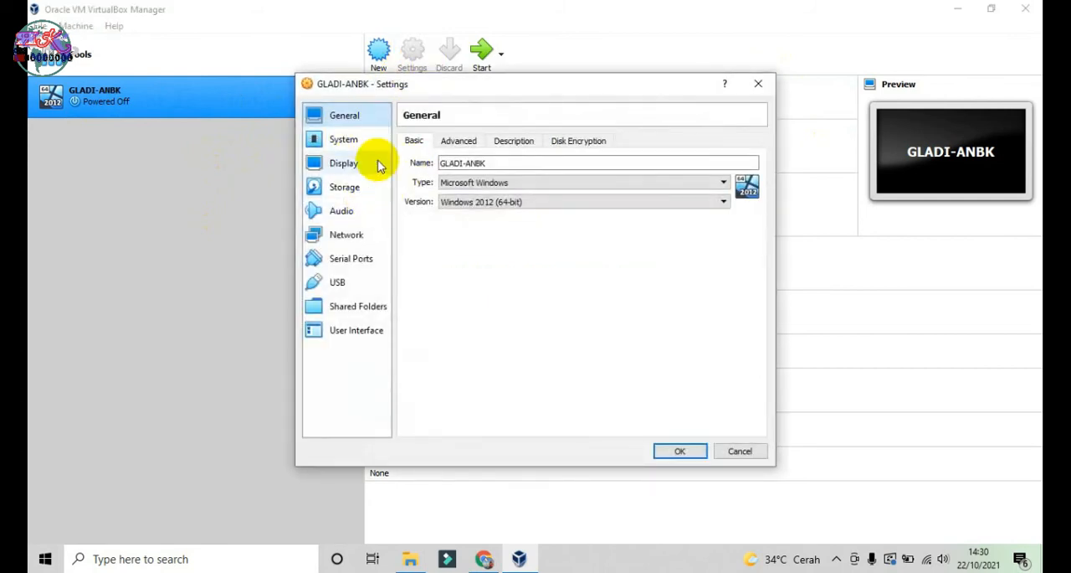
left_click(454, 142)
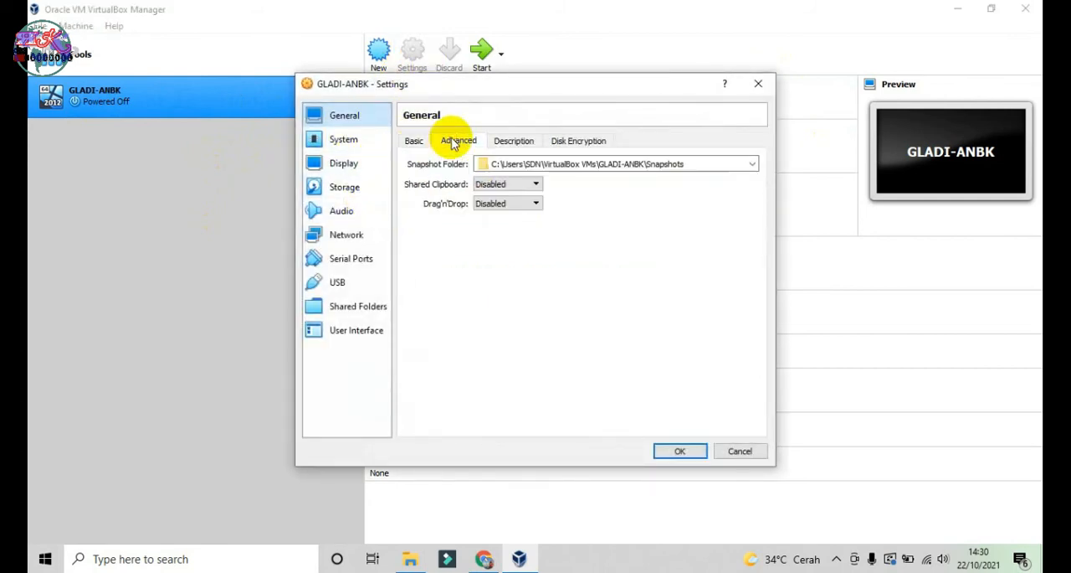
left_click(512, 140)
left_click(567, 141)
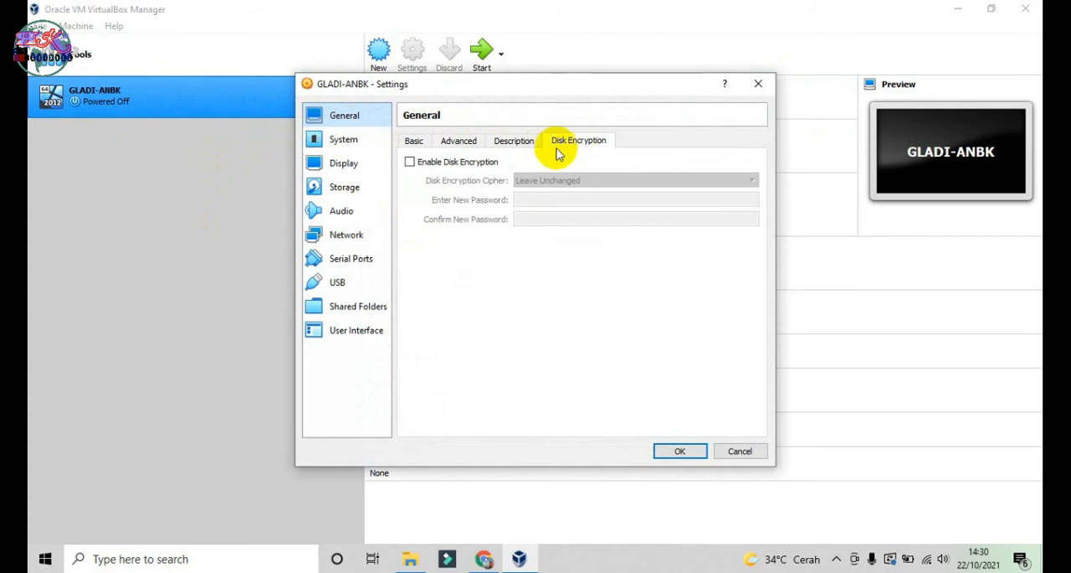
left_click(415, 143)
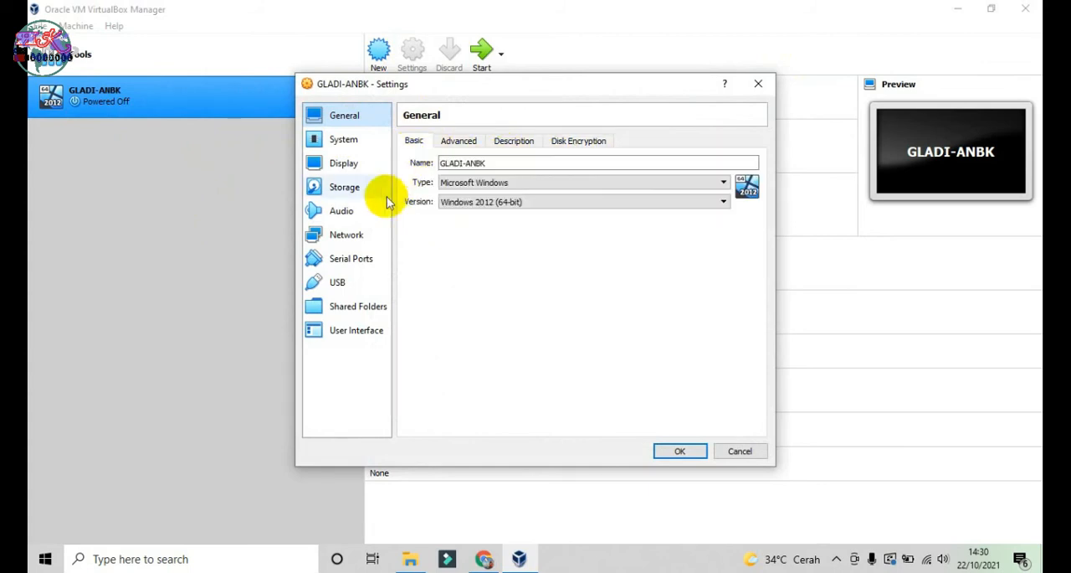
Step: Set the number of processors for GLADI-ANBK to 3 in the system settings
left_click(342, 152)
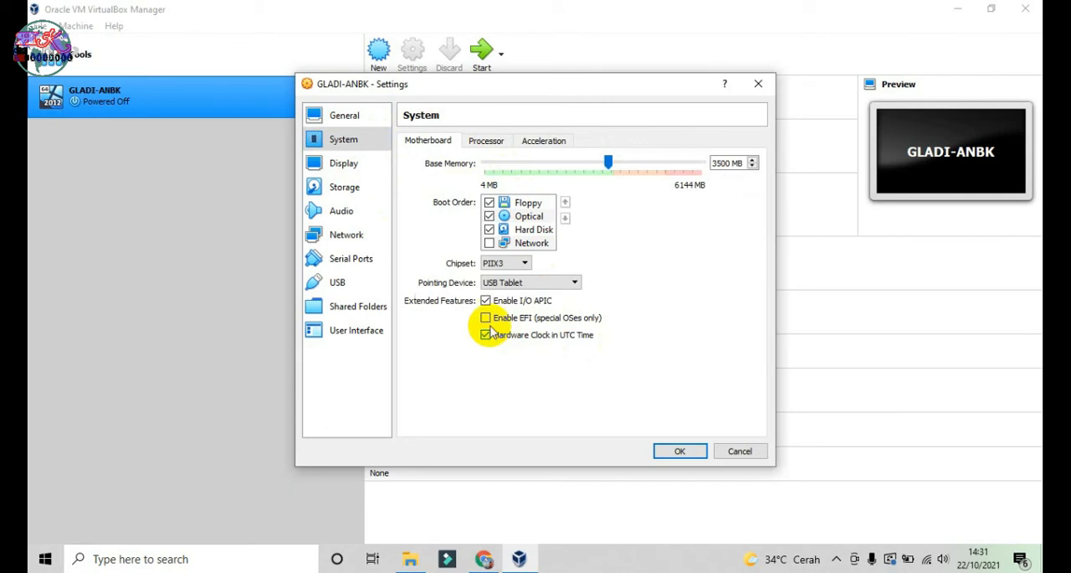
left_click(488, 143)
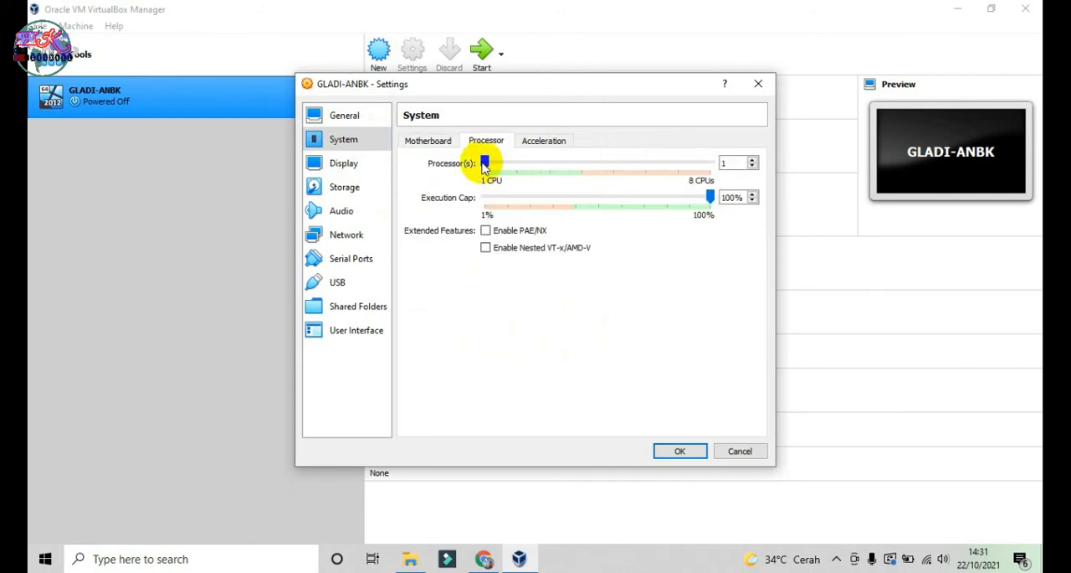
left_click_drag(485, 165, 549, 166)
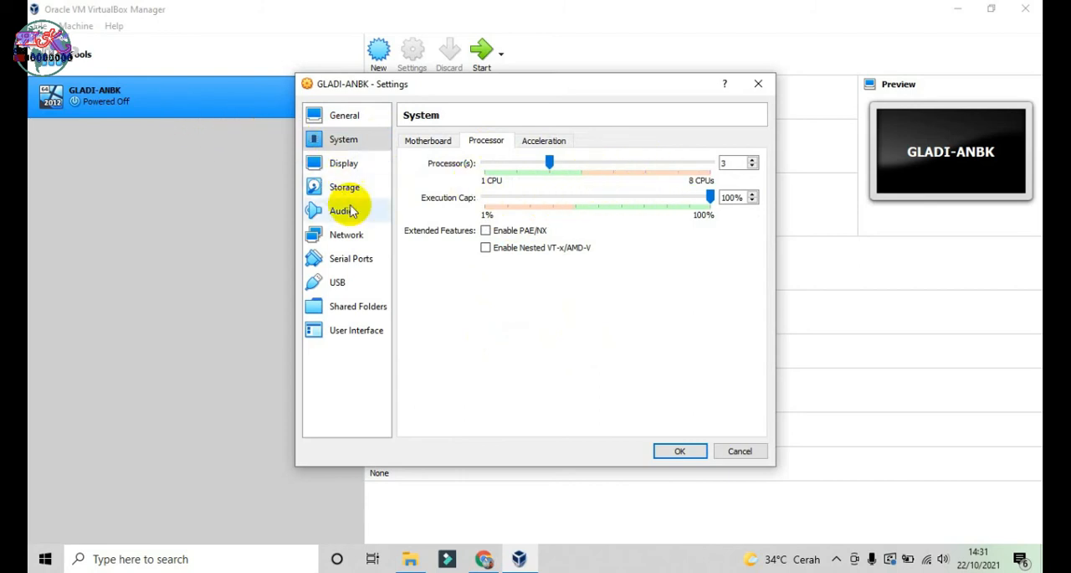
Step: Review GLADI-ANBK's display, storage and audio settings, ending at its network settings
left_click(358, 171)
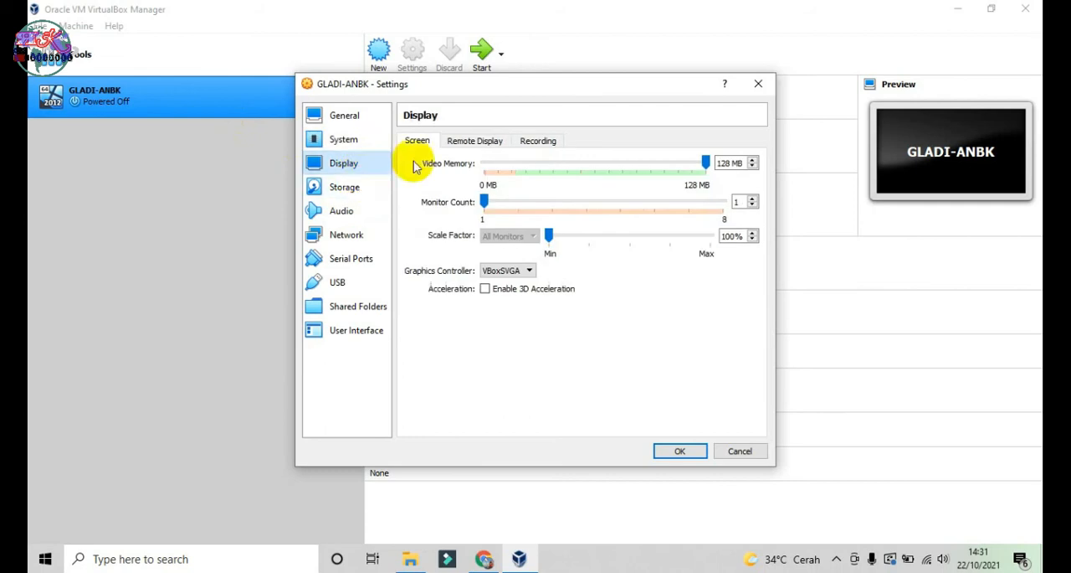
left_click(337, 193)
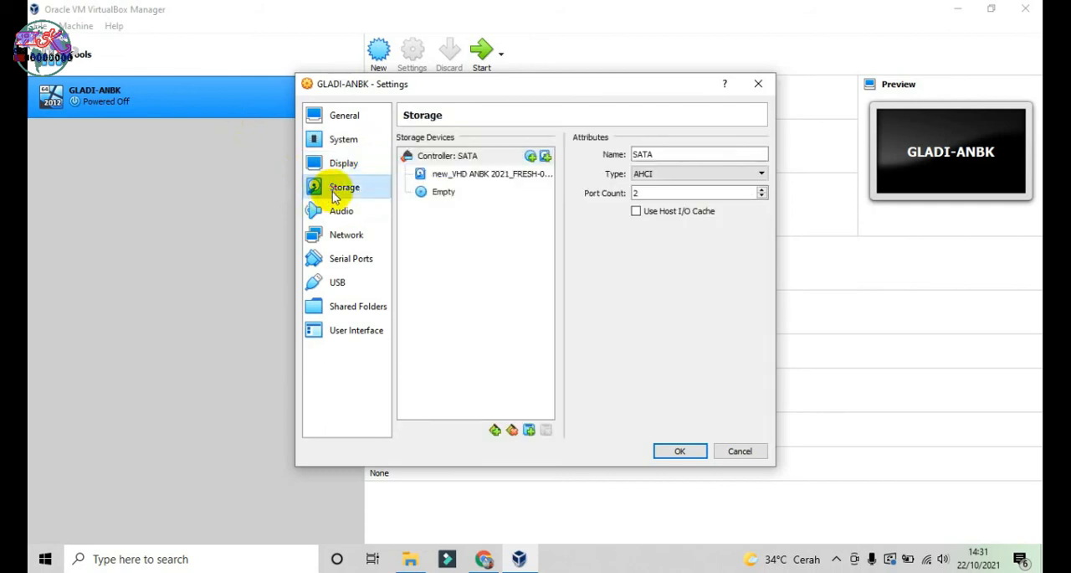
left_click(355, 216)
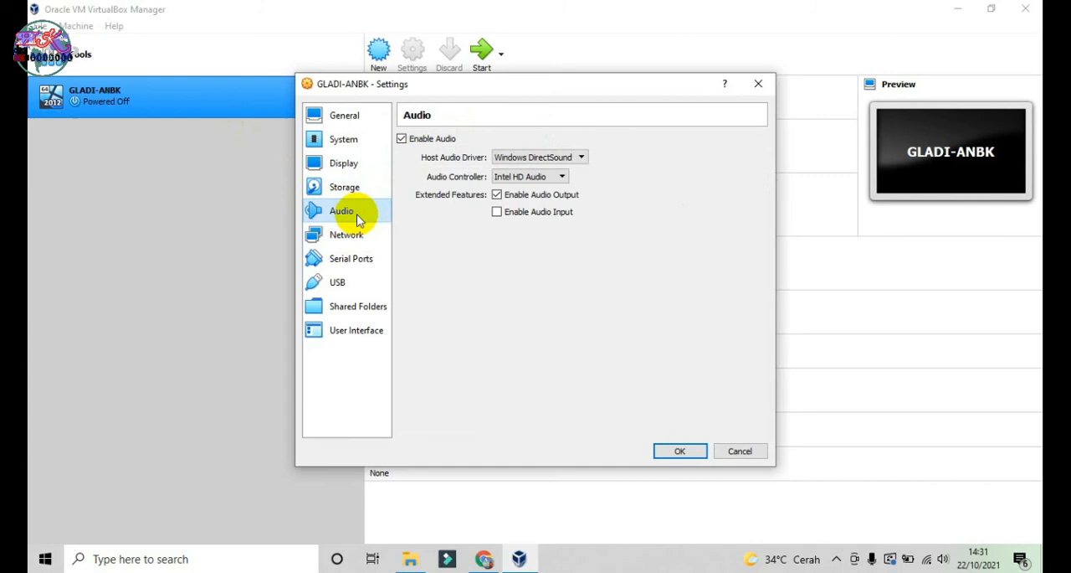
left_click(361, 240)
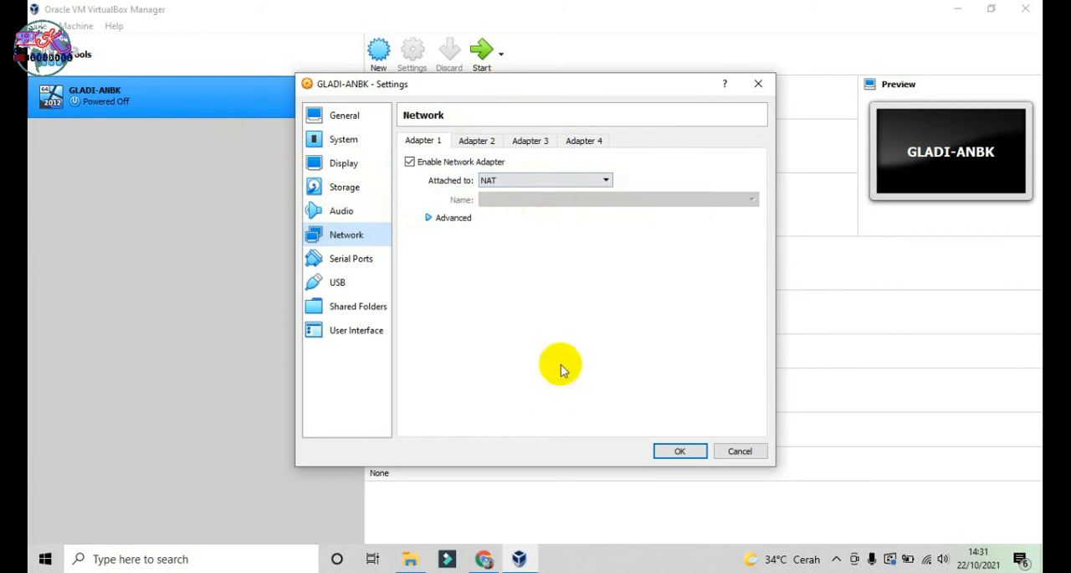
Step: Check the firewall status and real-time protection settings in Windows Security, and look through the hidden background applications
left_click(158, 557)
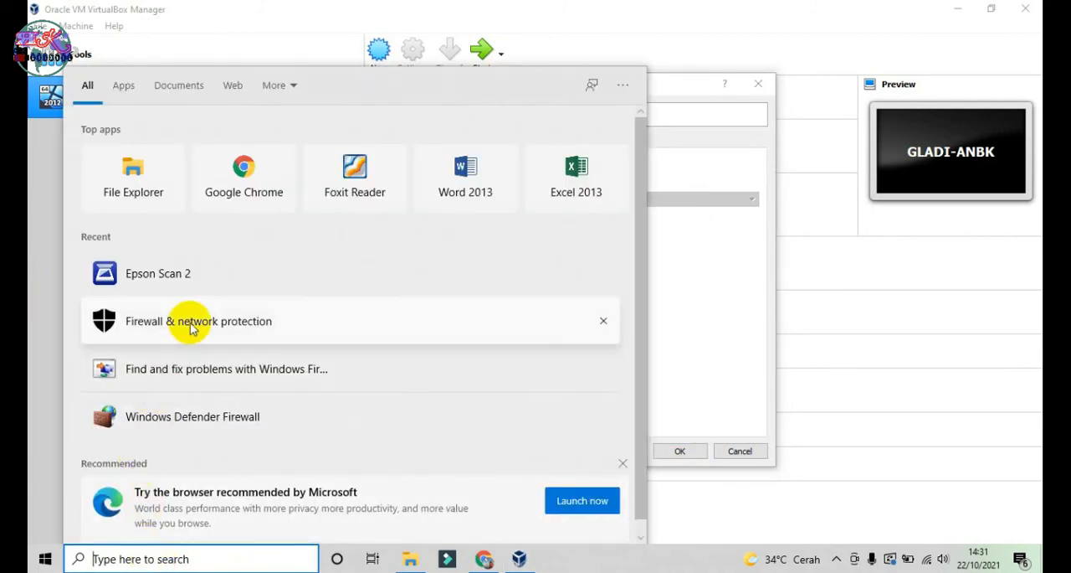
left_click(192, 328)
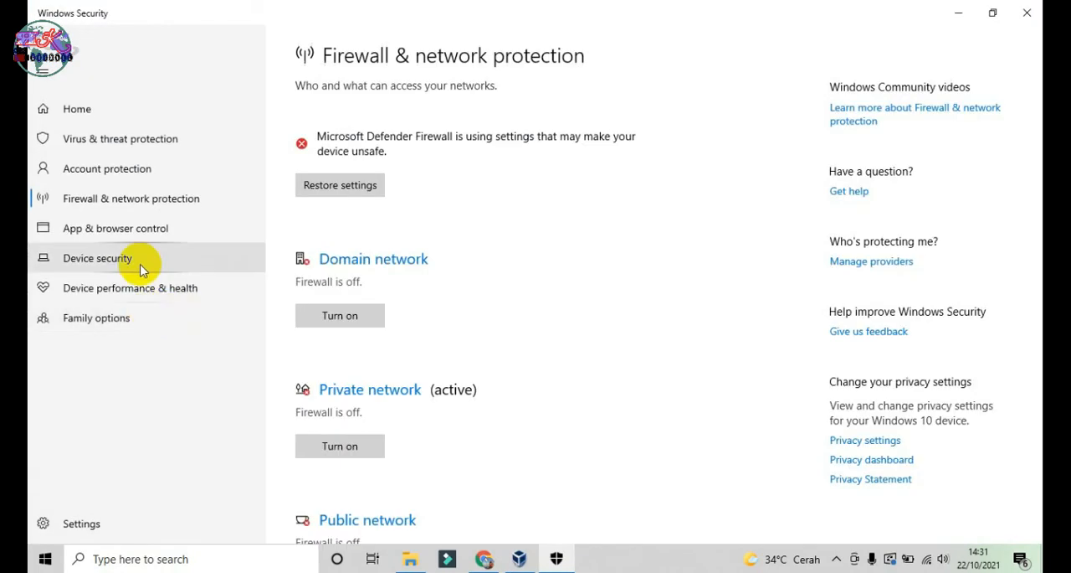
left_click(136, 139)
scroll(402, 339, "down", 5)
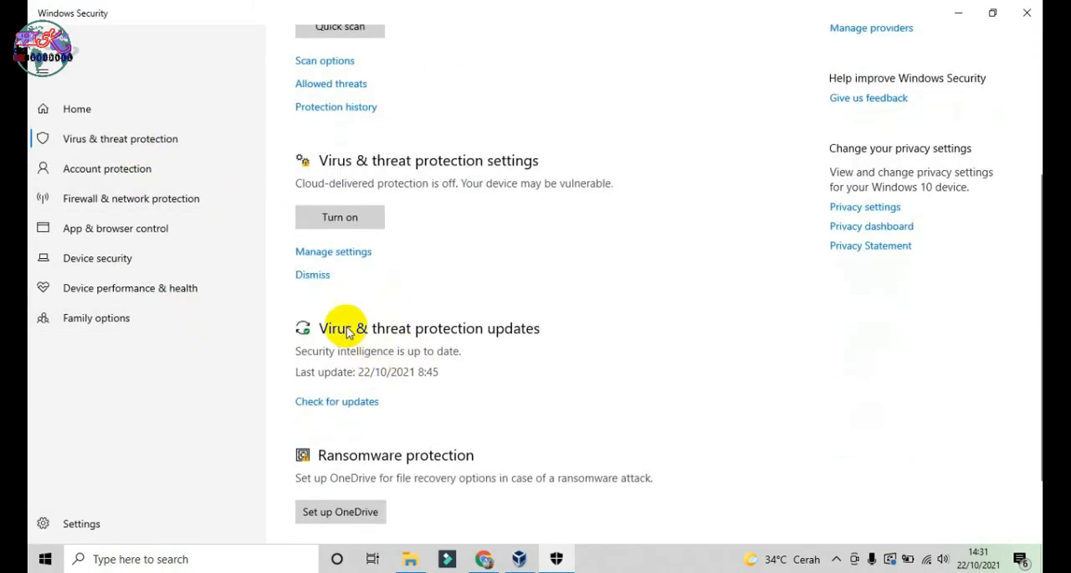
left_click(338, 262)
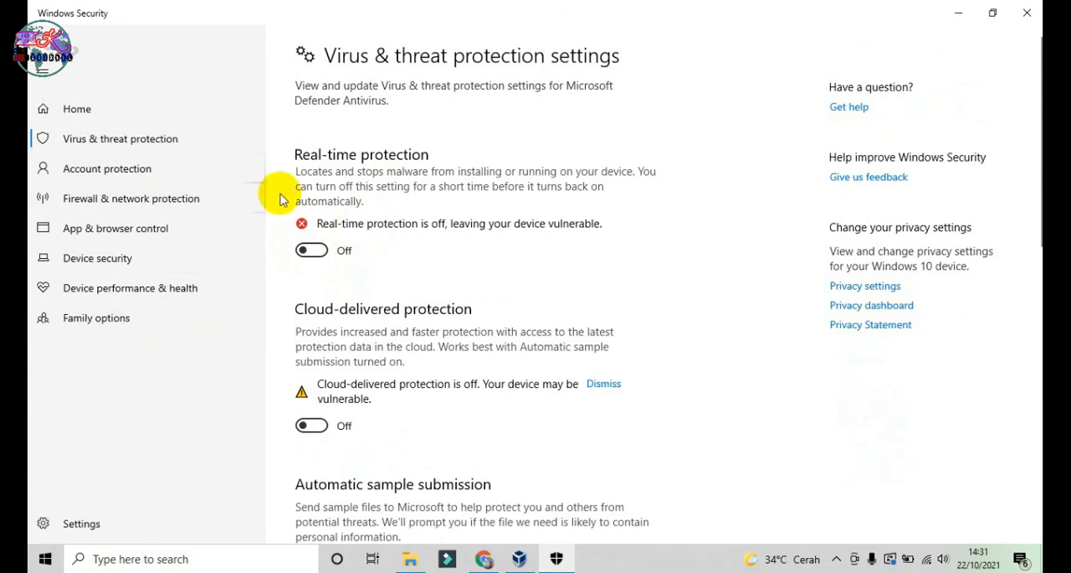
left_click(1035, 11)
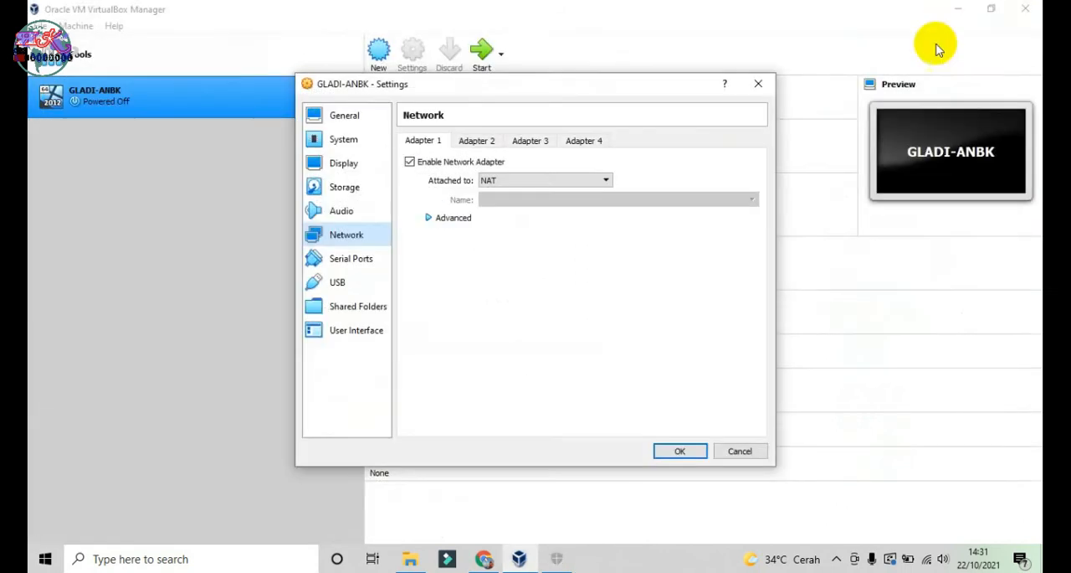
left_click(1011, 428)
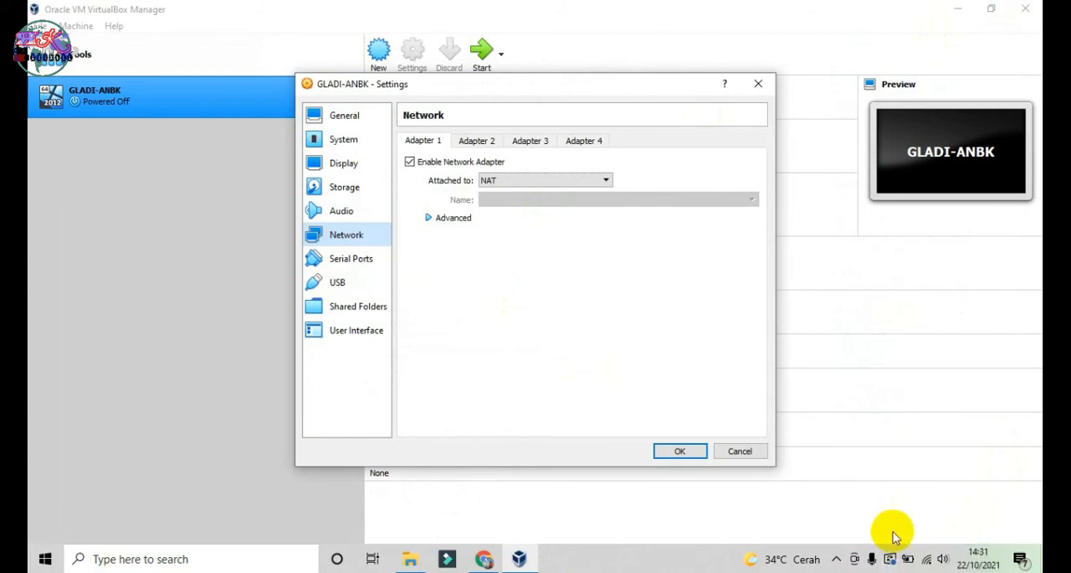
left_click(836, 560)
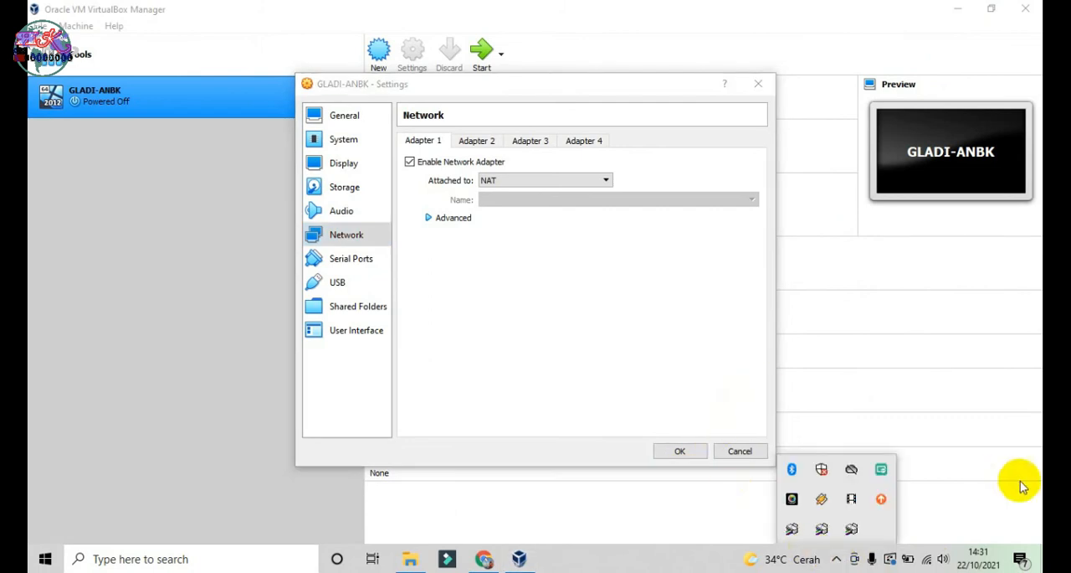
left_click(992, 518)
Step: Look up the device name of the Ethernet adapter in the Windows network connections
right_click(925, 560)
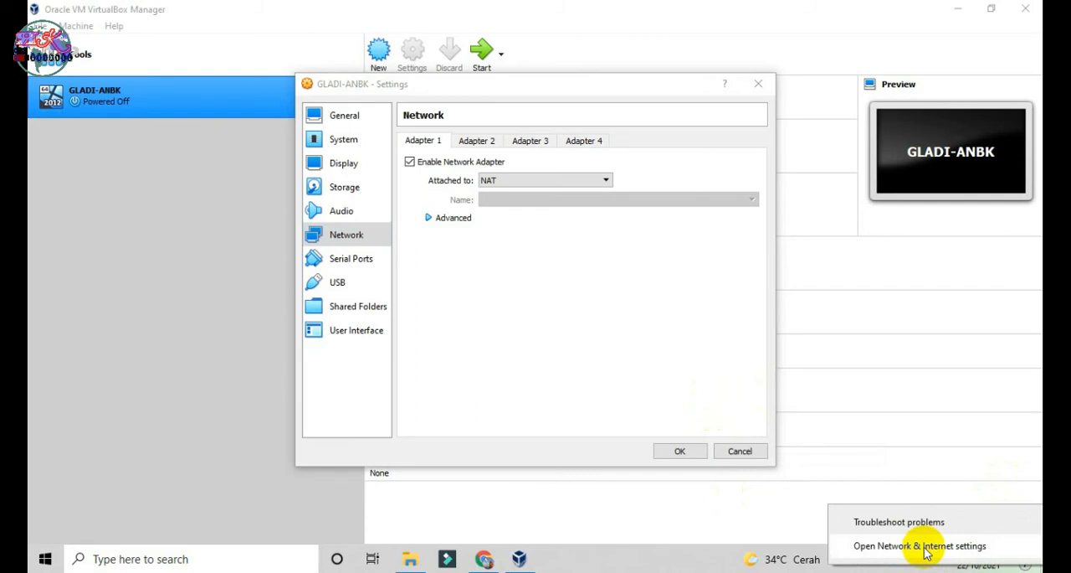
left_click(925, 548)
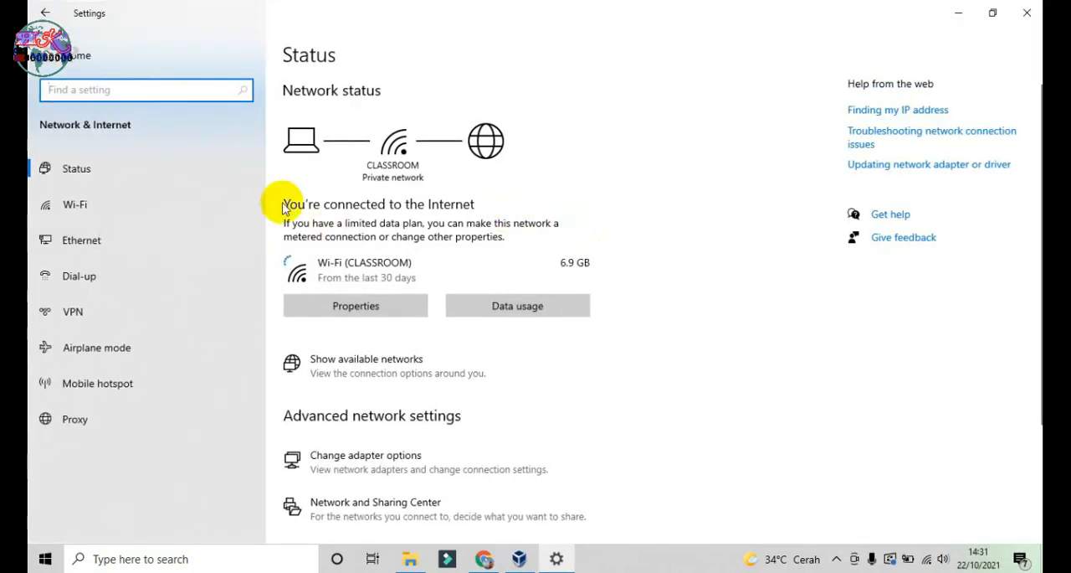
left_click(86, 244)
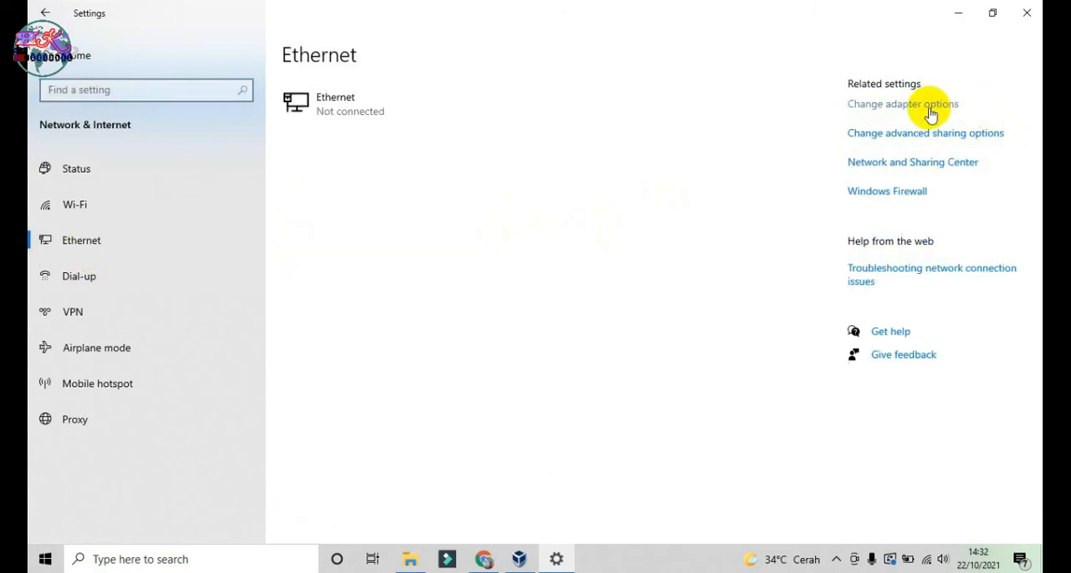
left_click(931, 115)
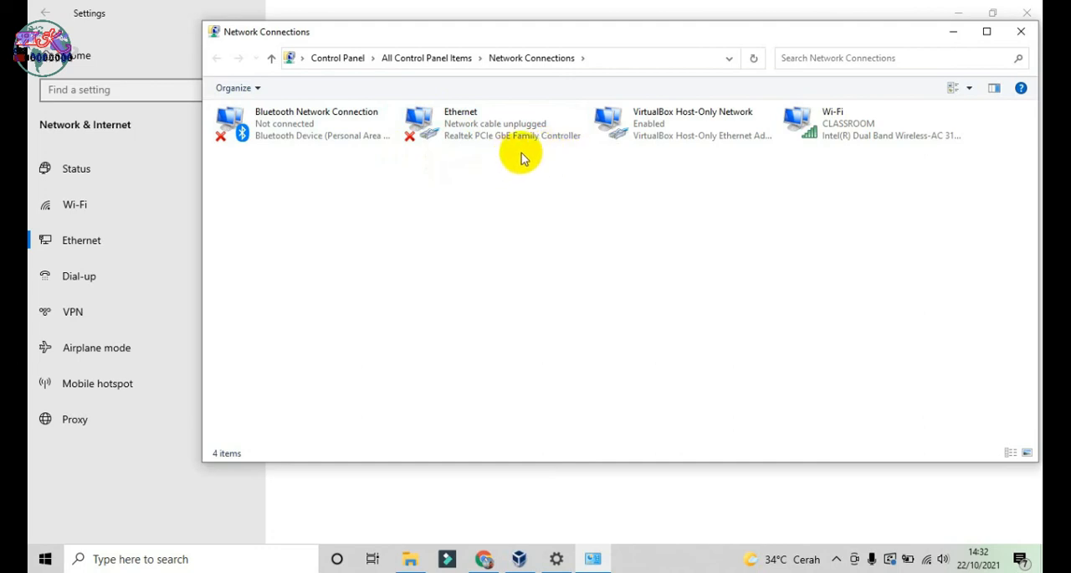
left_click(450, 134)
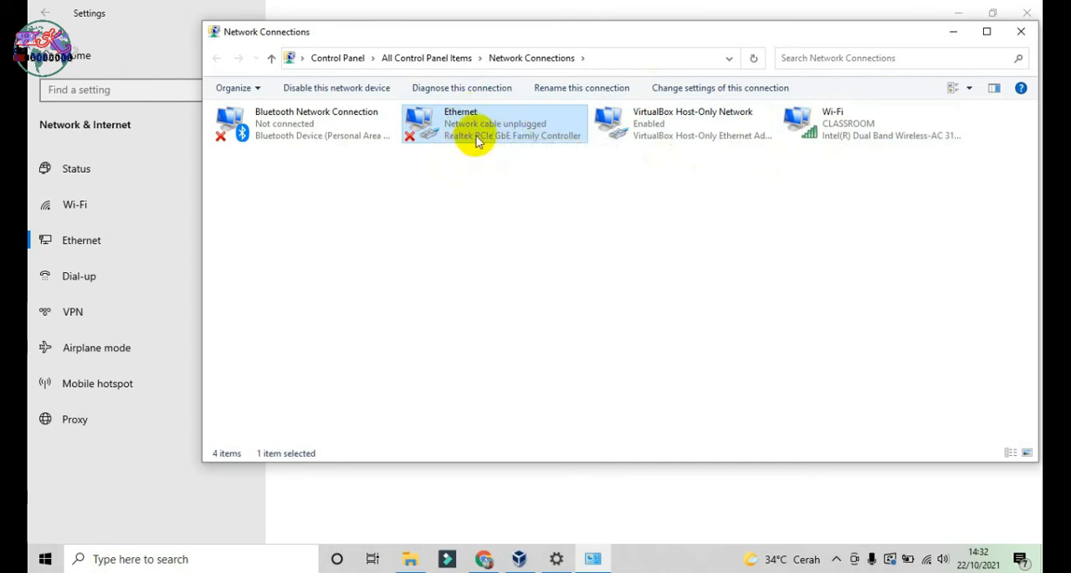
left_click(433, 511)
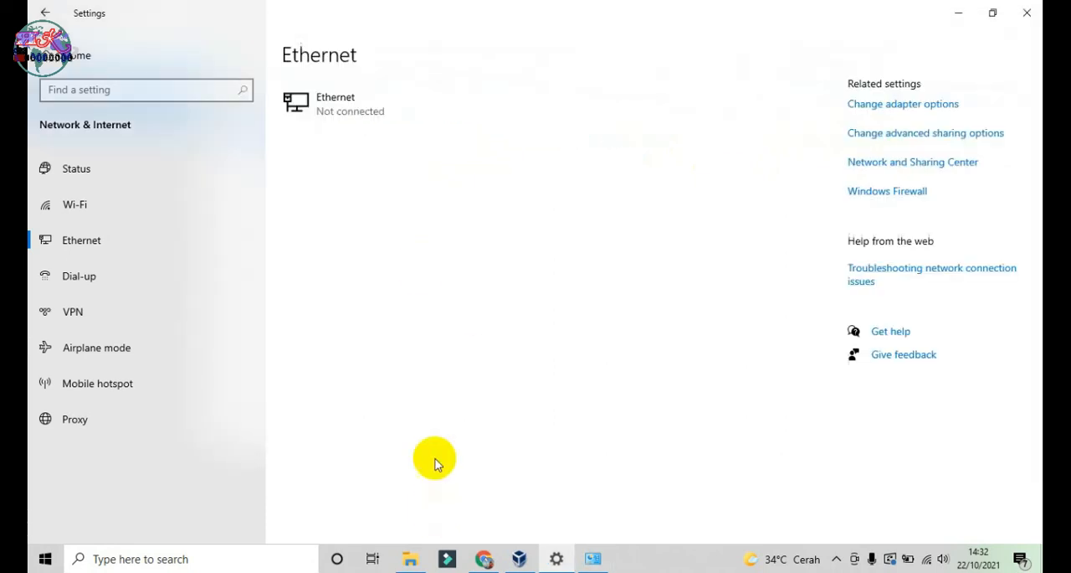
Step: In VirtualBox, attach Adapter 1 to Bridged Adapter with Realtek PCIe GbE Family Controller and compare it with the Windows network connections
left_click(519, 558)
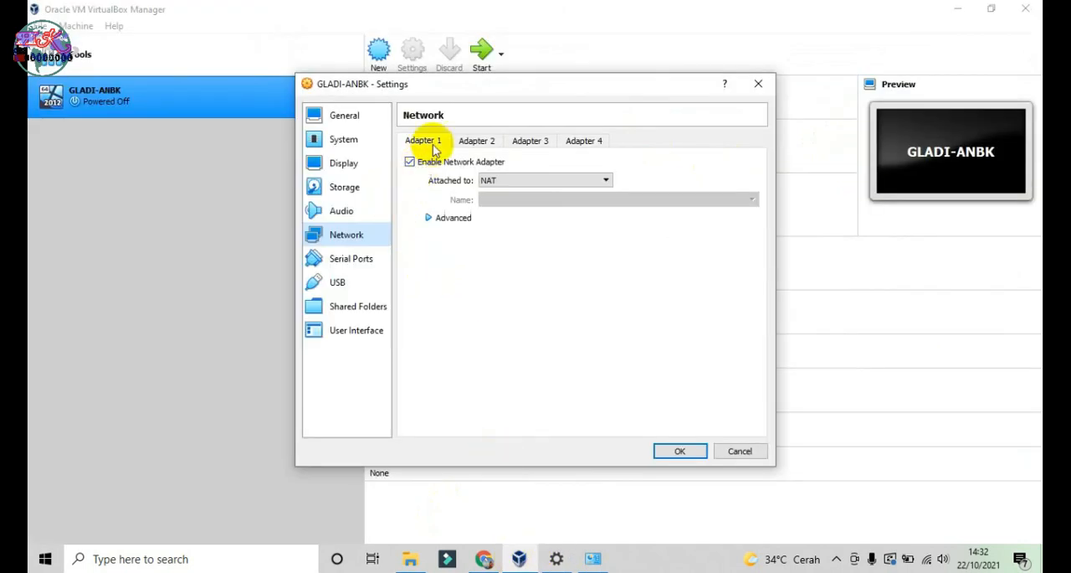
left_click(532, 180)
left_click(540, 191)
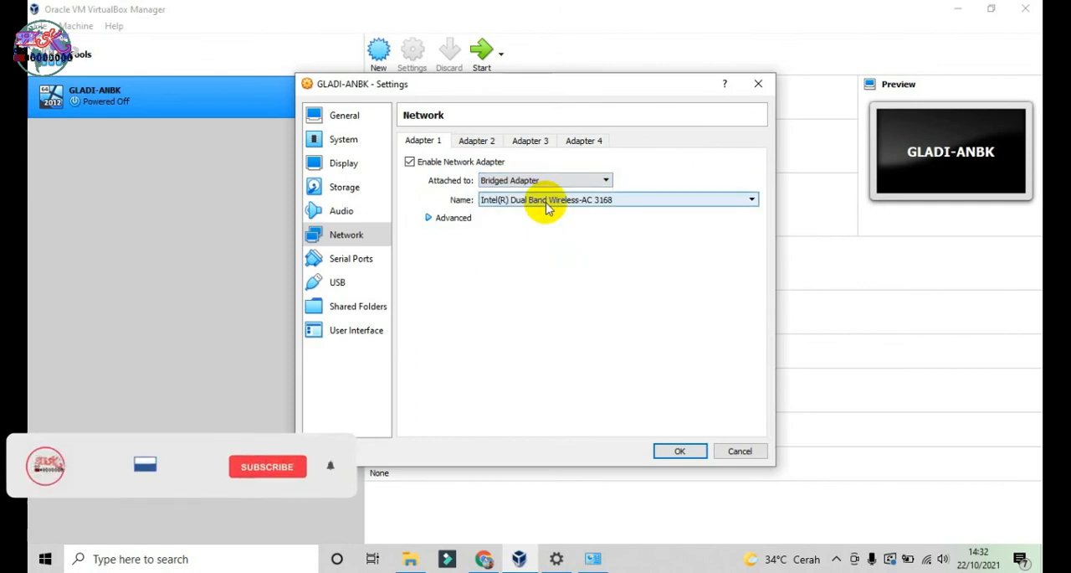
left_click(549, 205)
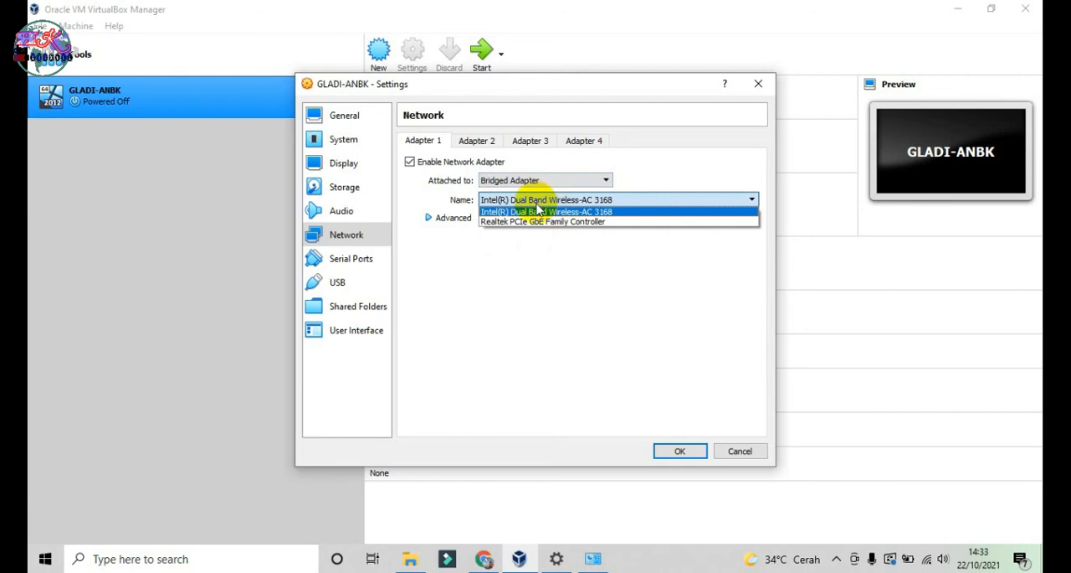
left_click(509, 223)
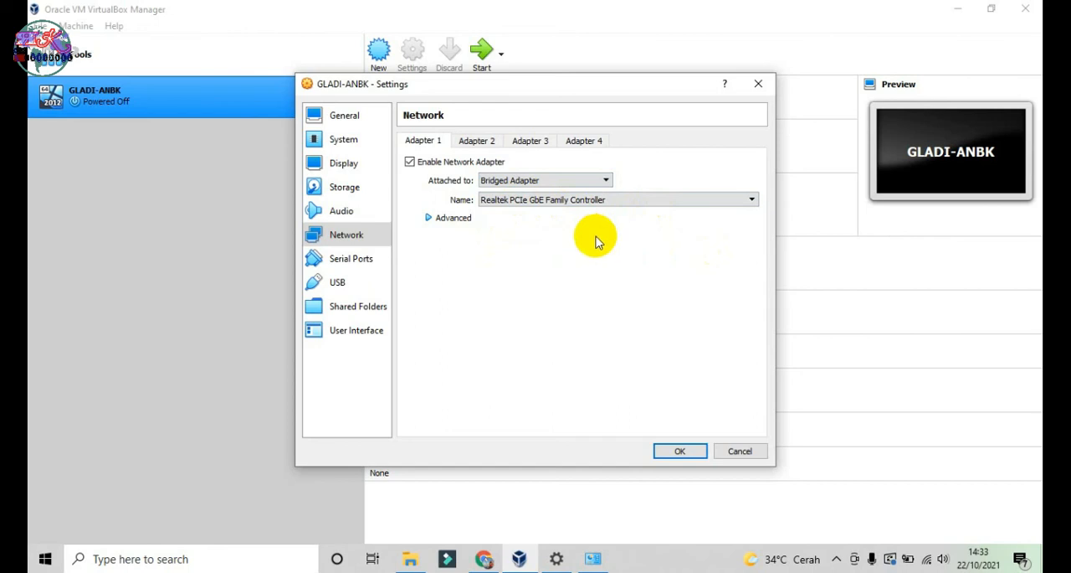
left_click(592, 559)
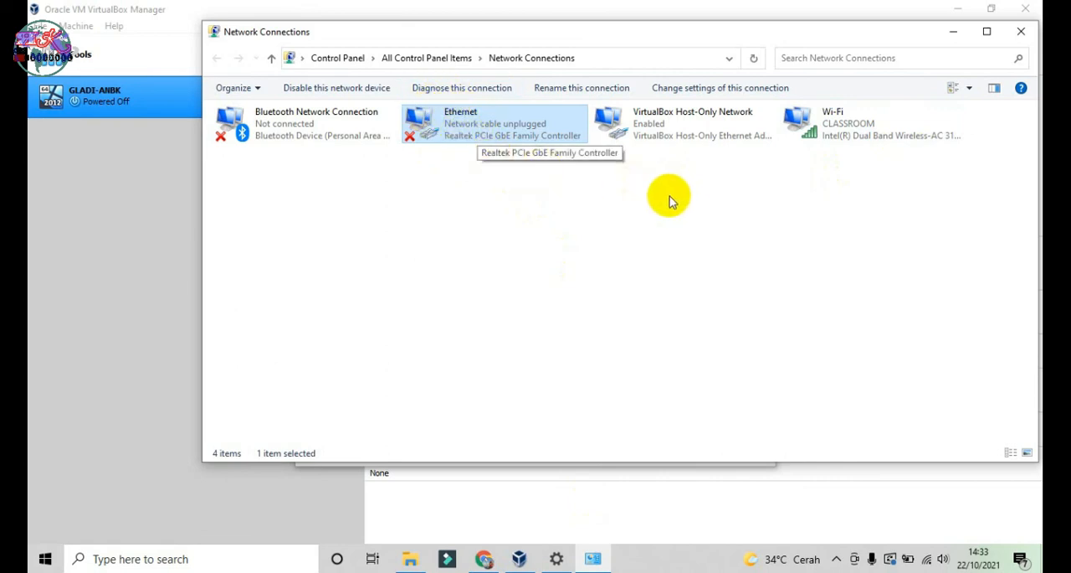
left_click(520, 562)
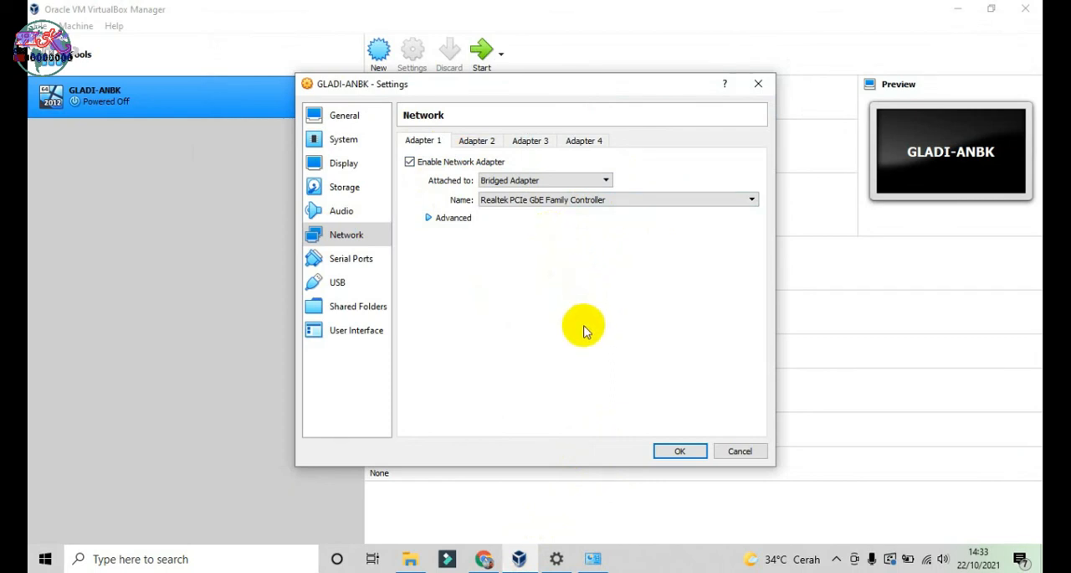
Step: Enable Adapter 2 for GLADI-ANBK, attach it to NAT and save the machine settings
left_click(477, 140)
left_click(410, 162)
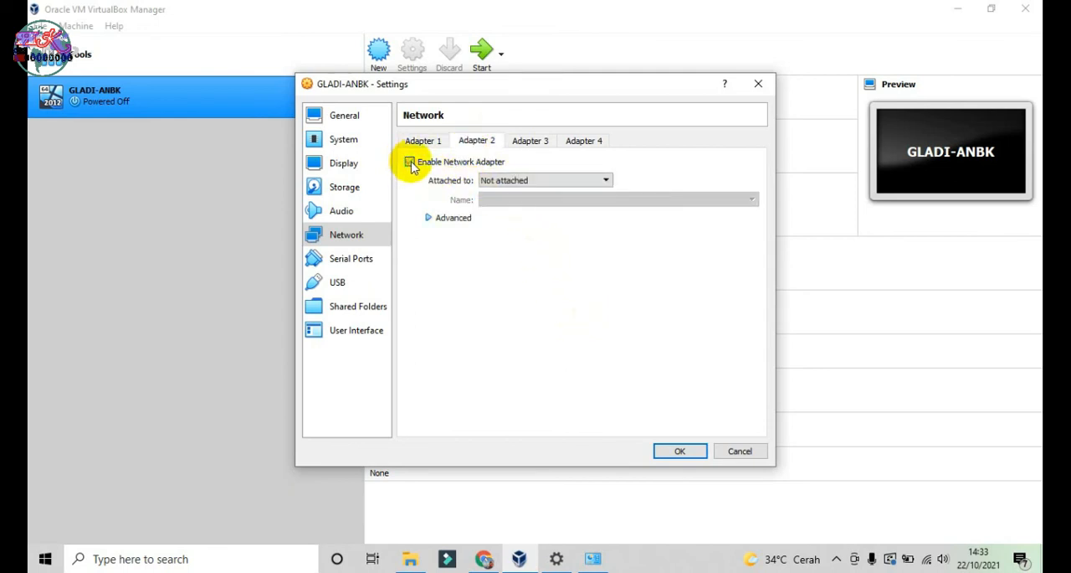
left_click(521, 178)
left_click(533, 196)
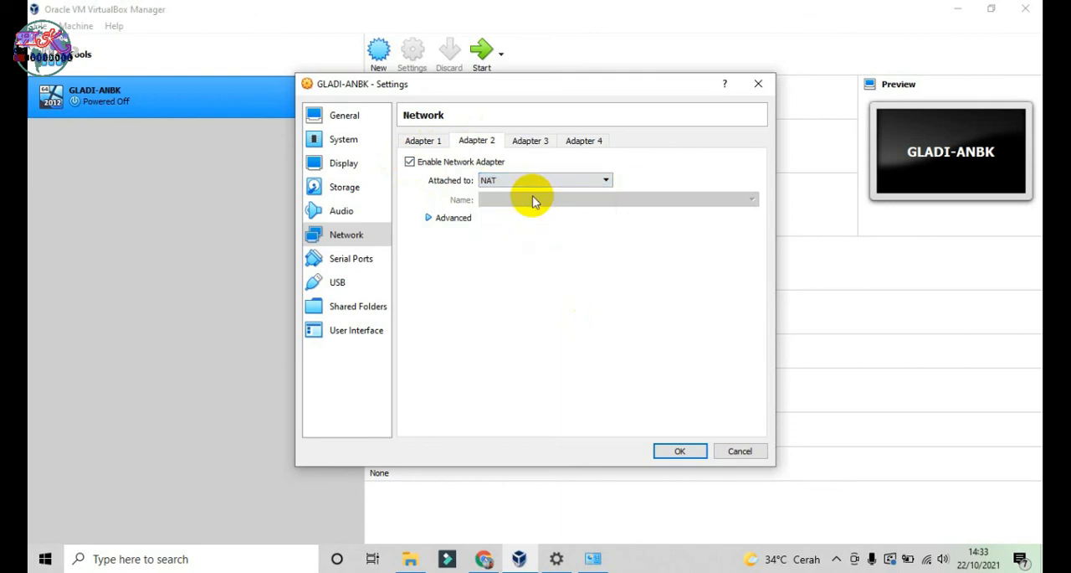
left_click(680, 452)
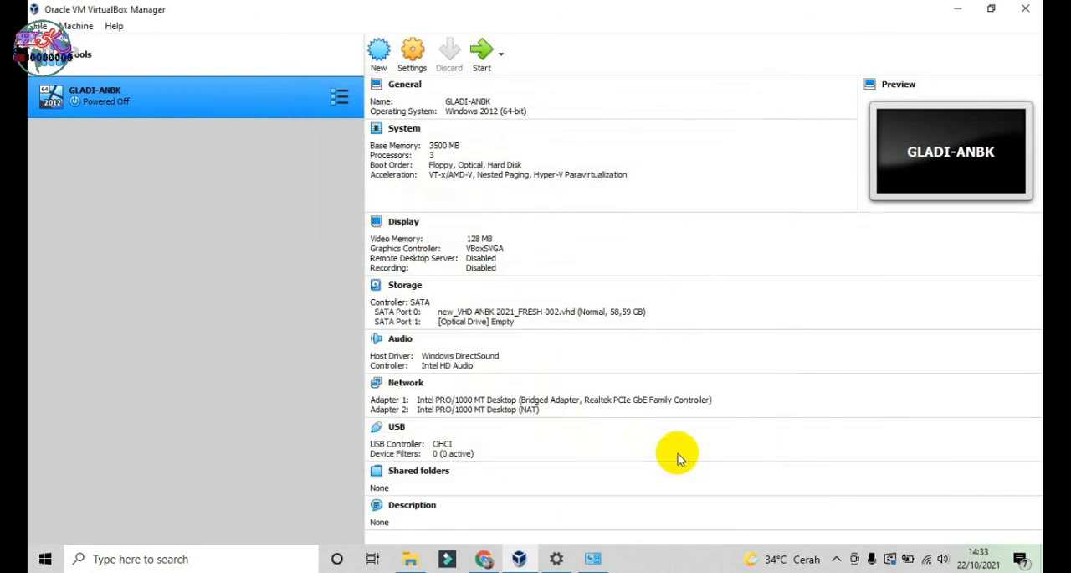